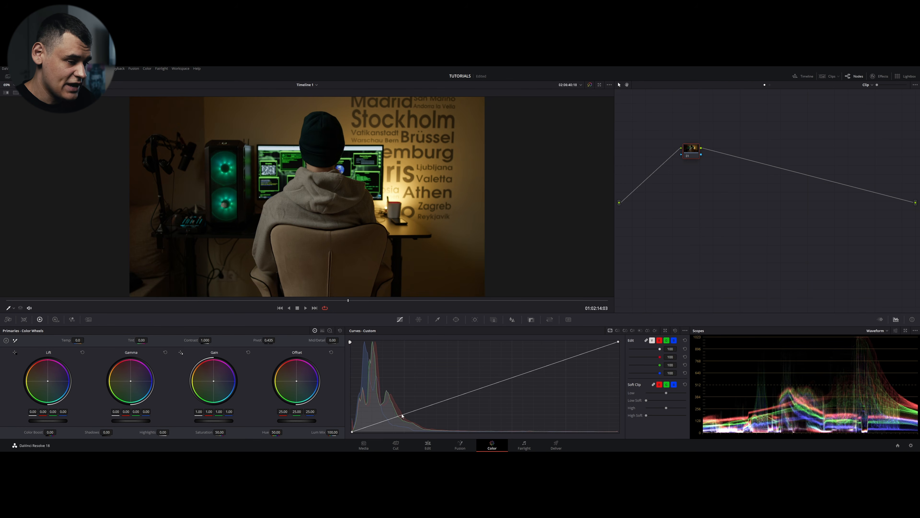
Try a contrast S-curve on the custom curve with a lowered shadow point and an adjusted highlight point, and remove both points
drag(402, 416, 405, 419)
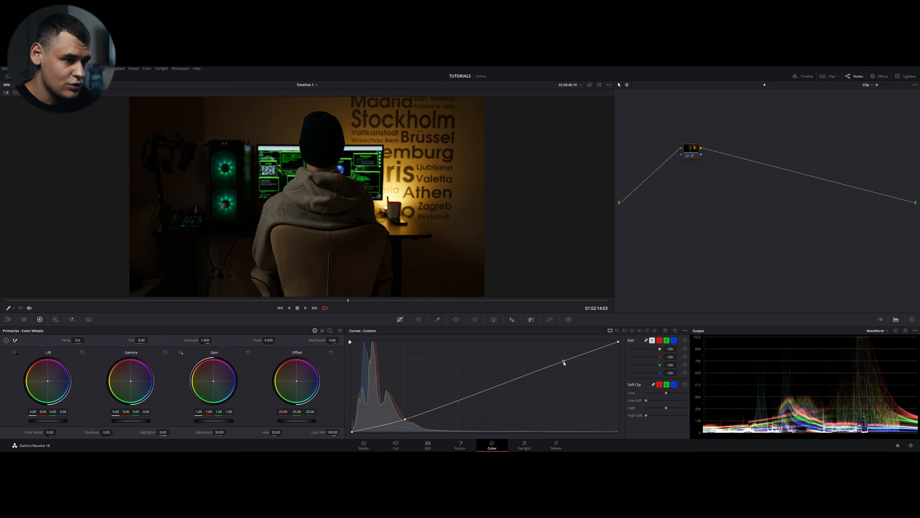
drag(563, 362, 553, 360)
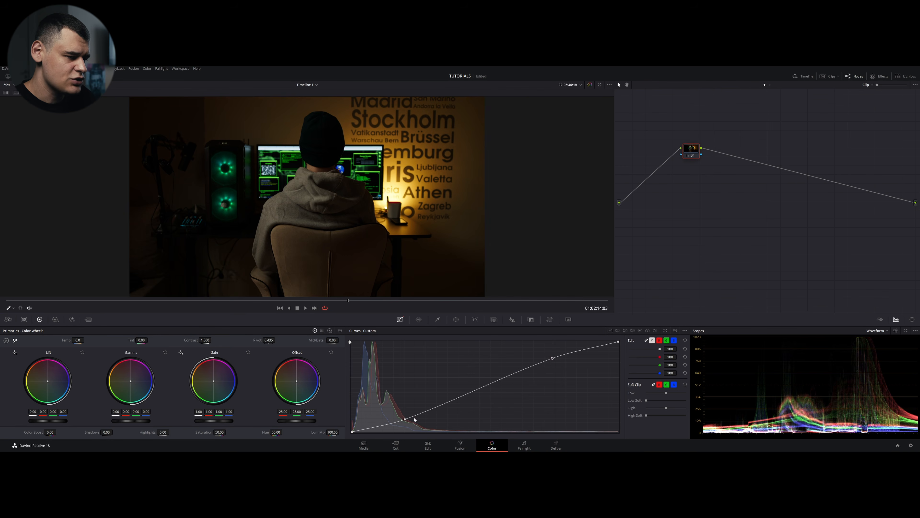
drag(405, 420, 408, 419)
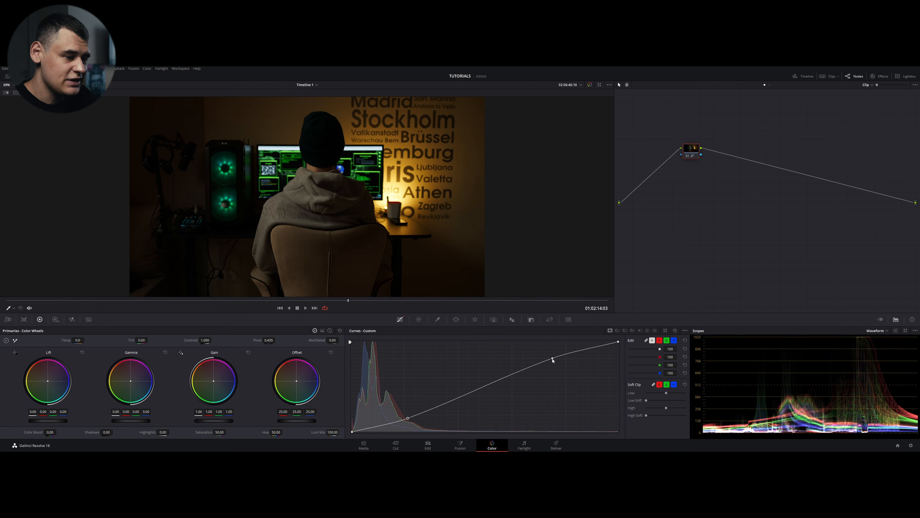
mouse_move(552, 359)
mouse_down()
mouse_move(555, 367)
mouse_move(543, 356)
mouse_move(548, 365)
mouse_up()
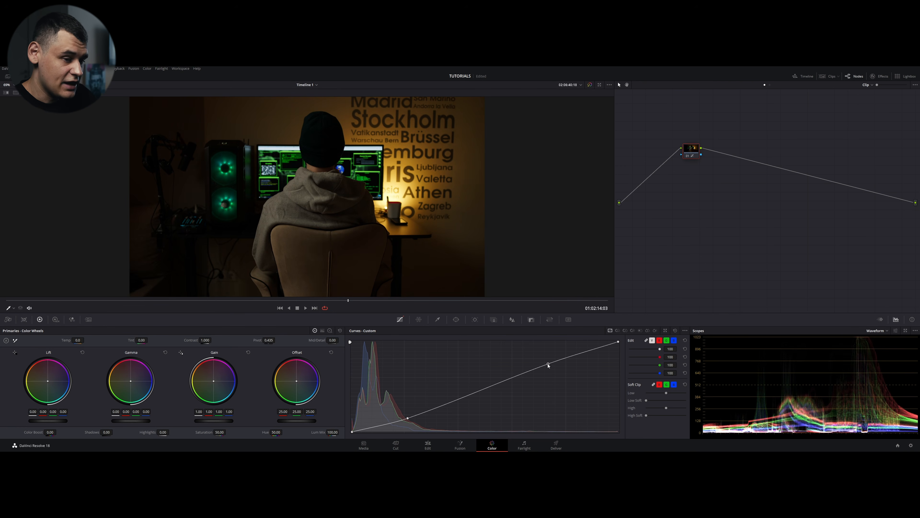
right_click(548, 364)
right_click(408, 418)
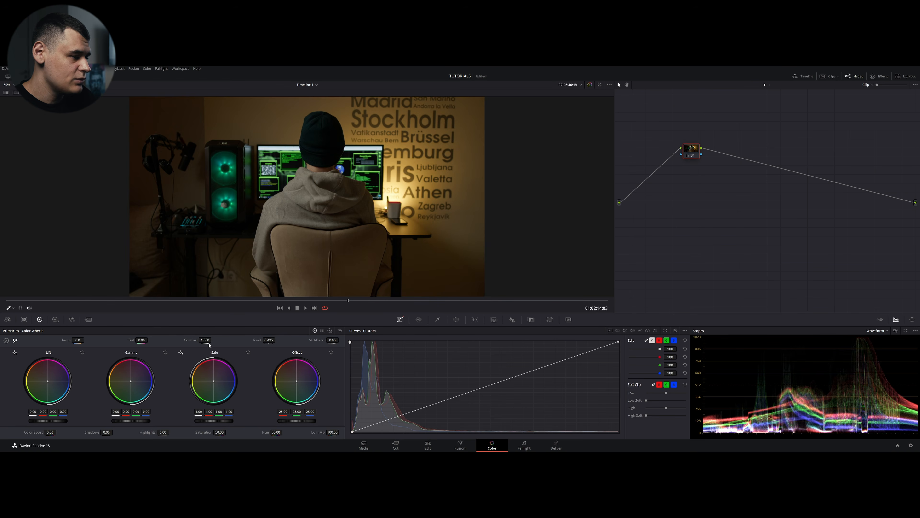
Compare a raised Contrast value with a two-point S-curve on the custom curve, resetting each adjustment
drag(206, 341, 218, 340)
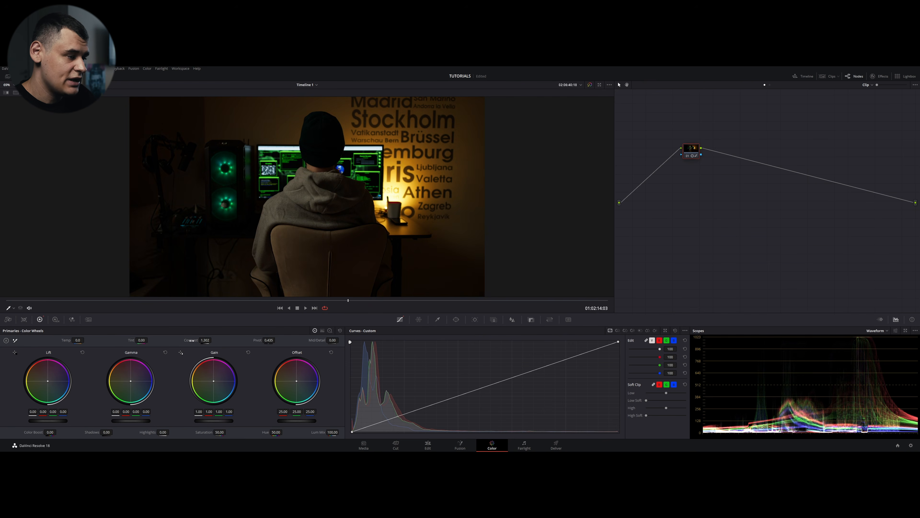
double_click(191, 340)
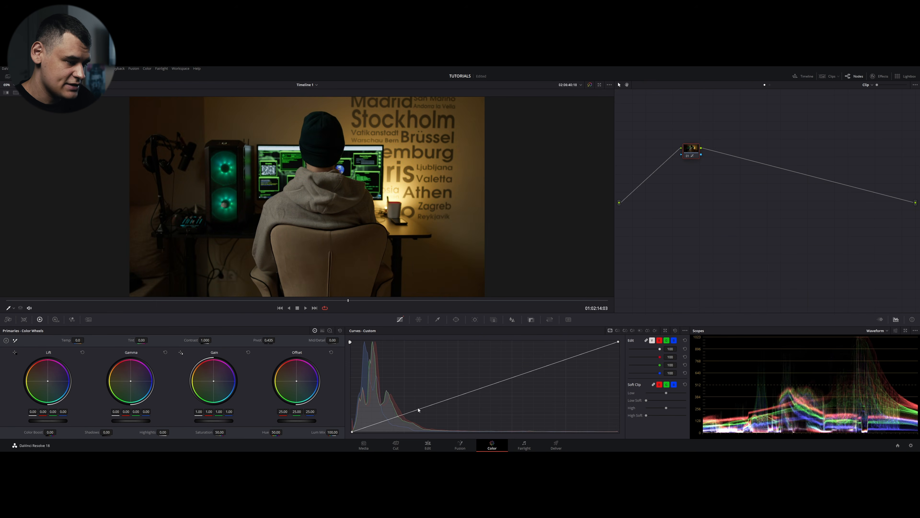
click(410, 416)
drag(557, 364, 550, 359)
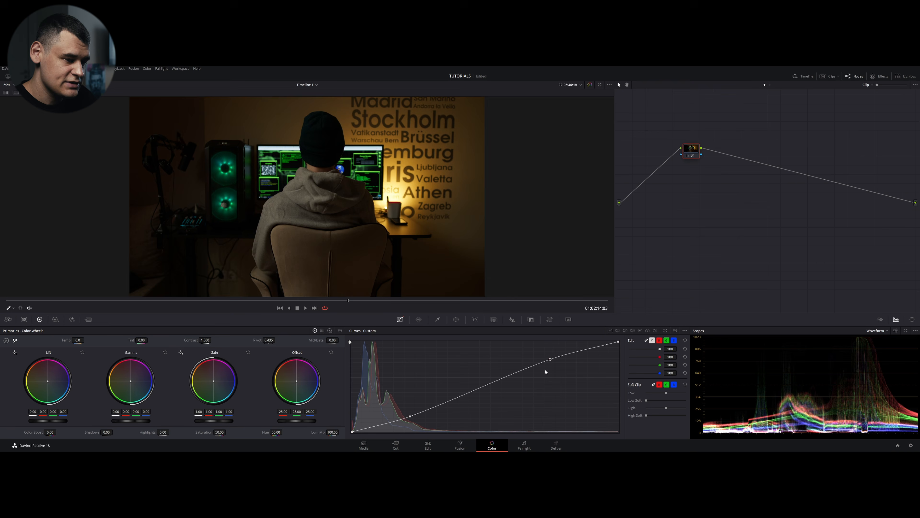
right_click(550, 360)
right_click(410, 416)
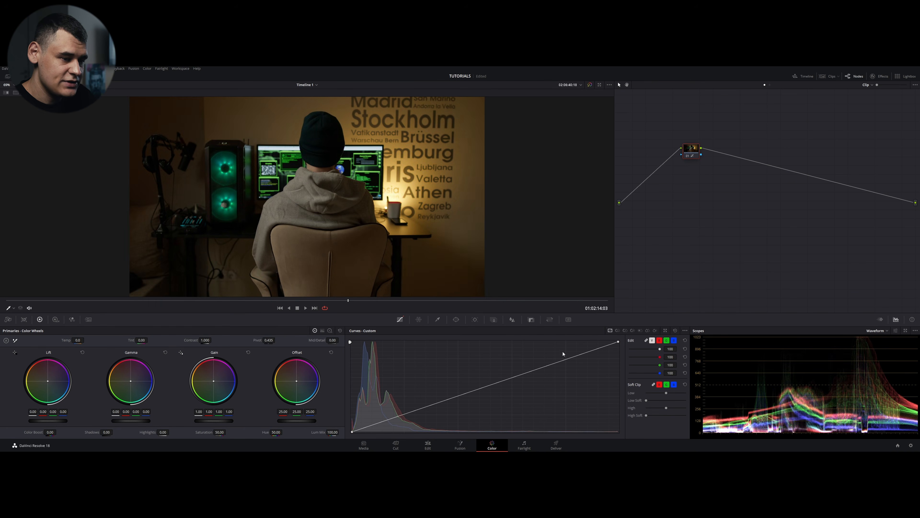
click(618, 330)
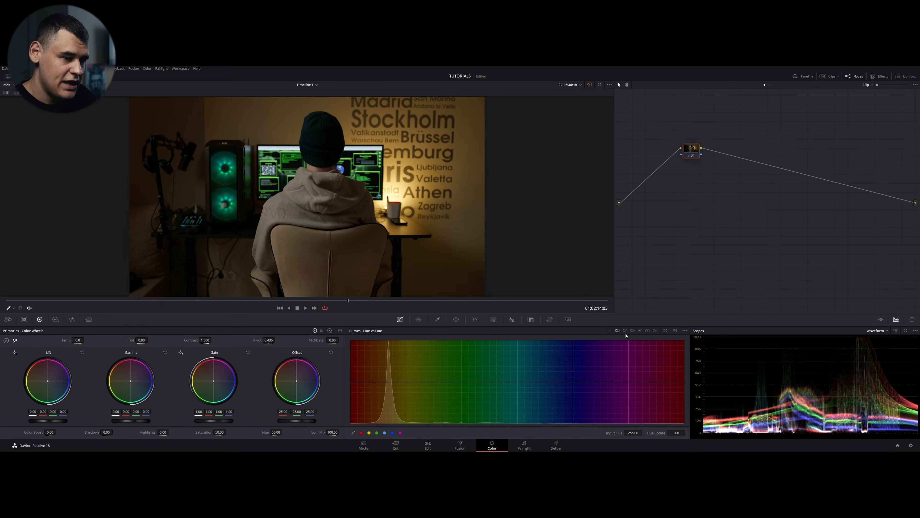
click(640, 331)
click(640, 330)
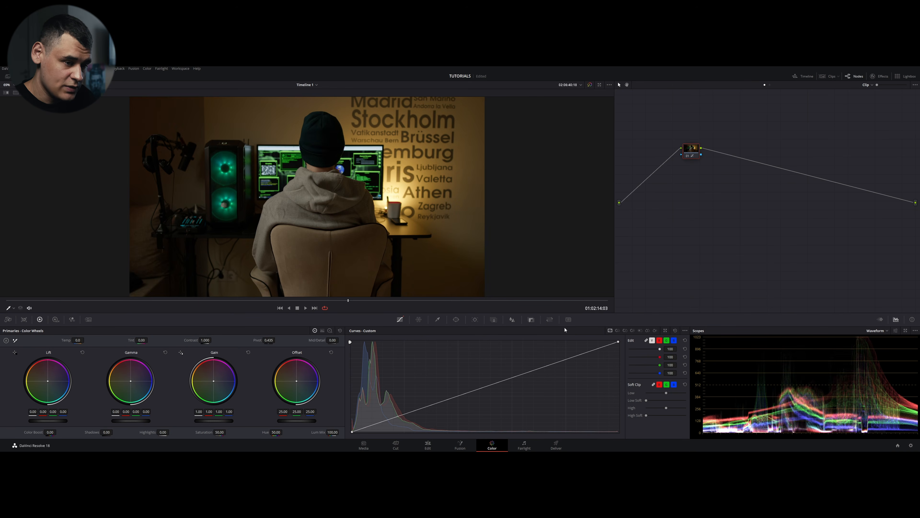
Add default anchors to the custom curve, pull the lower-midtone anchor down and shift the highlight anchor slightly toward the midtones
click(685, 330)
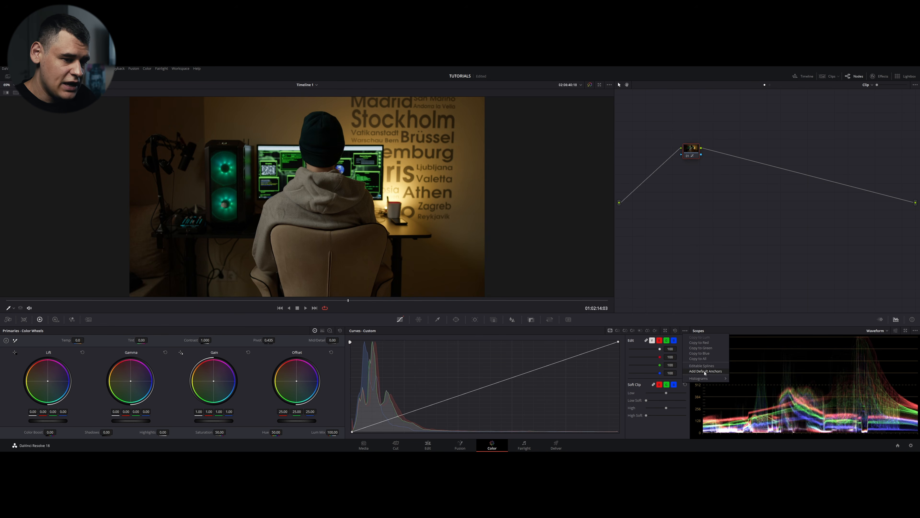
click(705, 372)
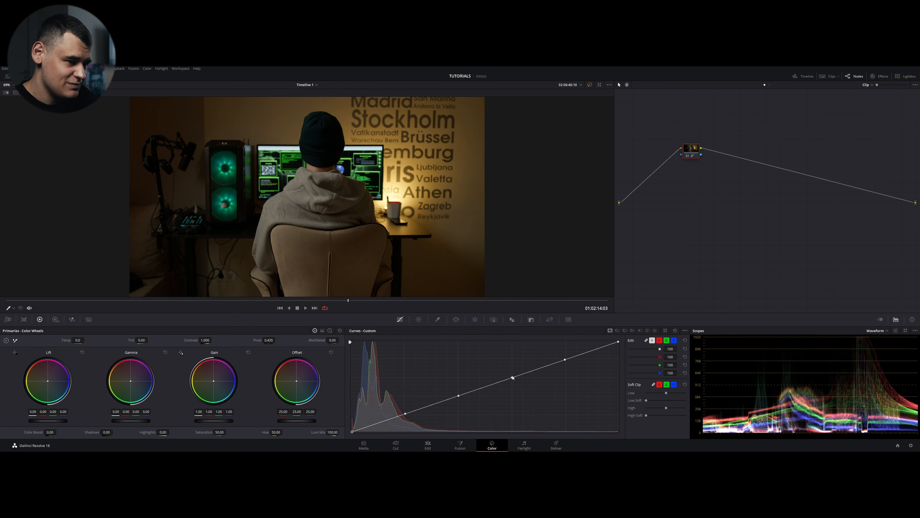
mouse_move(457, 394)
mouse_down()
mouse_move(463, 404)
mouse_move(454, 387)
mouse_move(467, 411)
mouse_move(454, 384)
mouse_move(467, 406)
mouse_up()
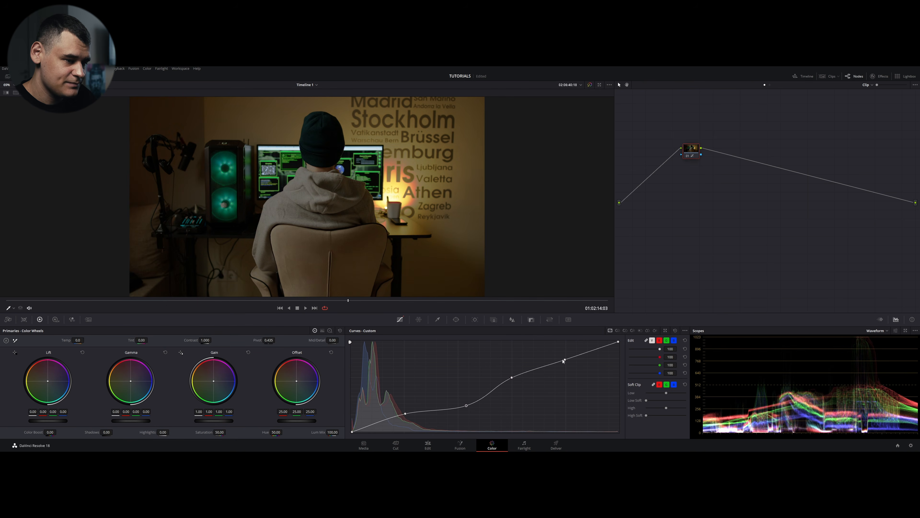
mouse_move(563, 360)
mouse_down()
mouse_move(557, 355)
mouse_move(570, 371)
mouse_move(560, 366)
mouse_move(565, 390)
mouse_move(540, 362)
mouse_move(557, 385)
mouse_move(534, 370)
mouse_move(558, 360)
mouse_up()
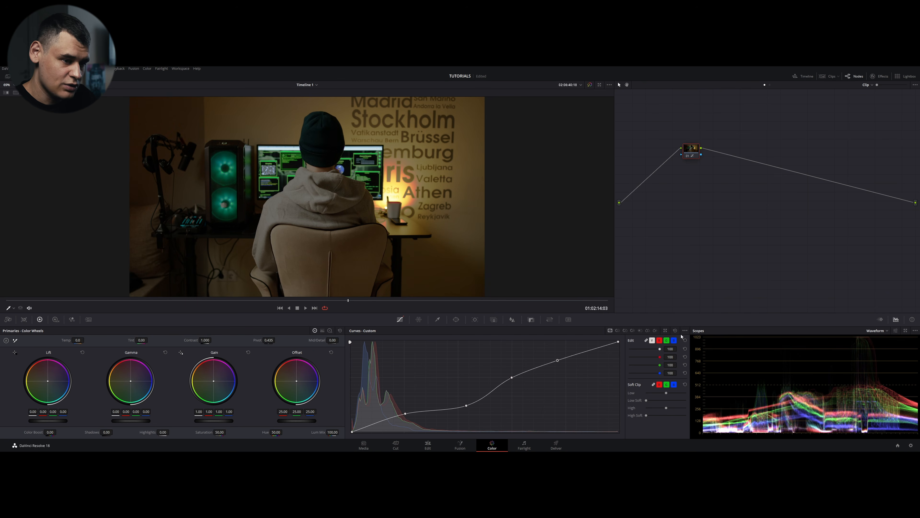
Reset the node's grade and enable Editable Splines for the custom curve
right_click(689, 150)
click(698, 153)
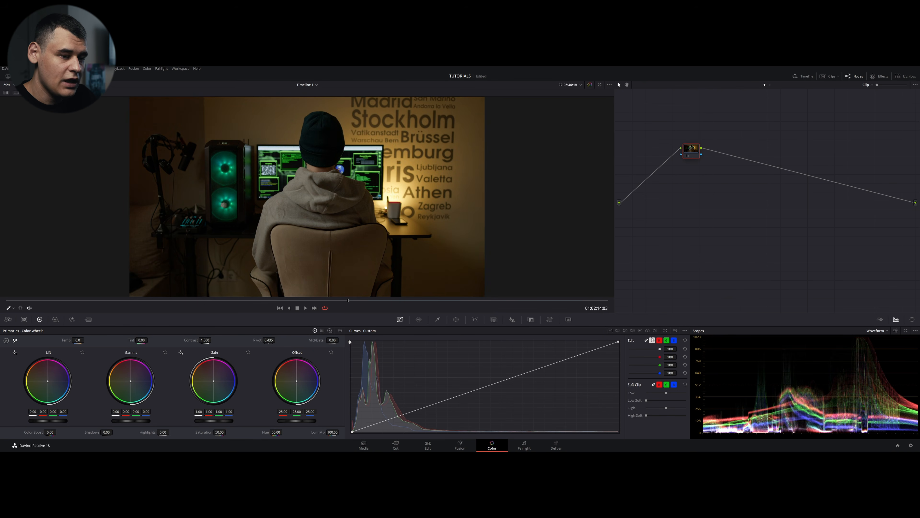
click(686, 330)
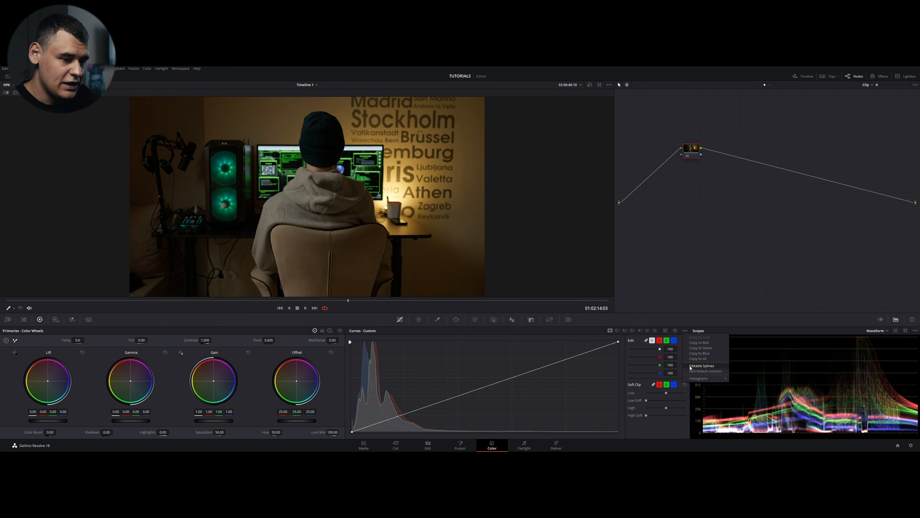
click(691, 370)
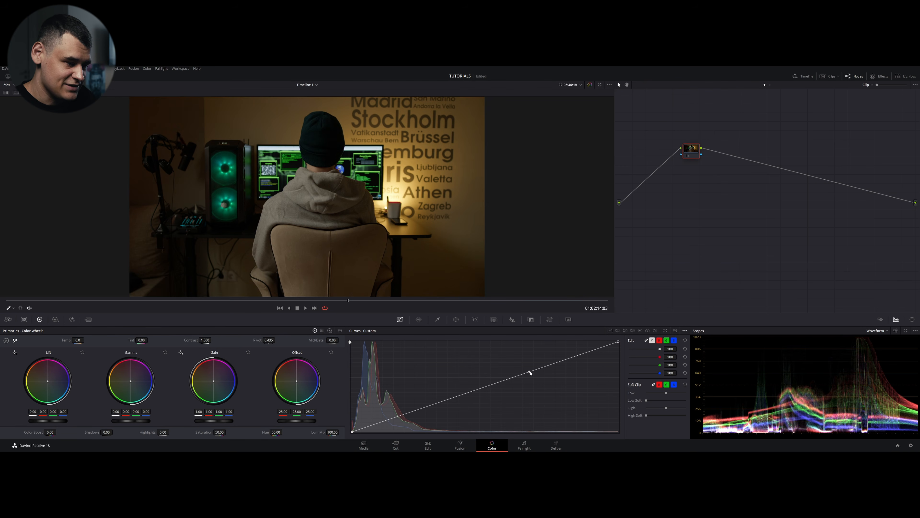
Bend the custom curve with its endpoint handles, raising the highlight handle to the upper limit and lowering the shadow handle
drag(530, 373, 550, 341)
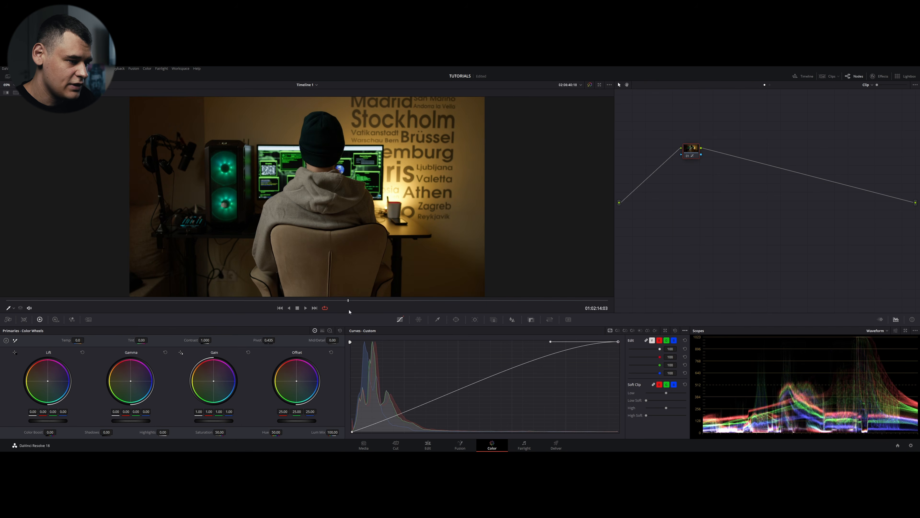
drag(353, 433, 437, 410)
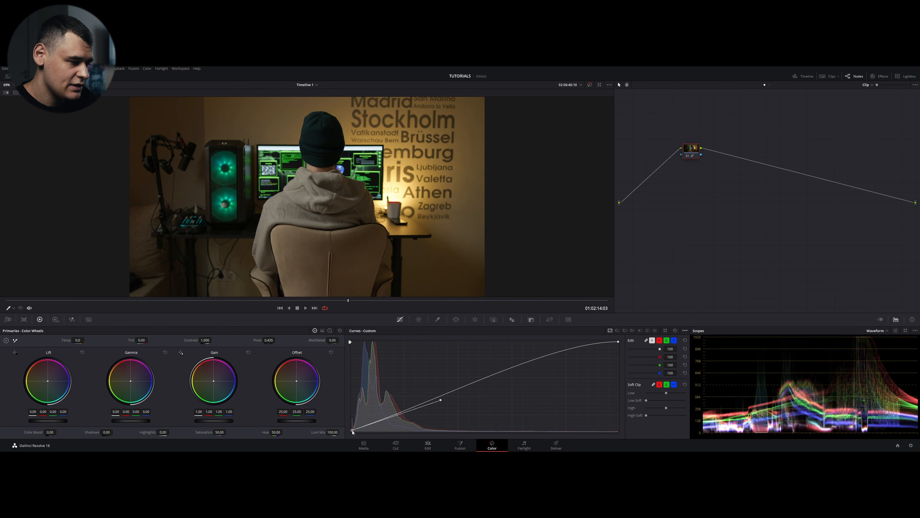
drag(351, 431, 350, 435)
mouse_move(441, 407)
mouse_down()
mouse_move(436, 417)
mouse_move(448, 423)
mouse_move(446, 413)
mouse_up()
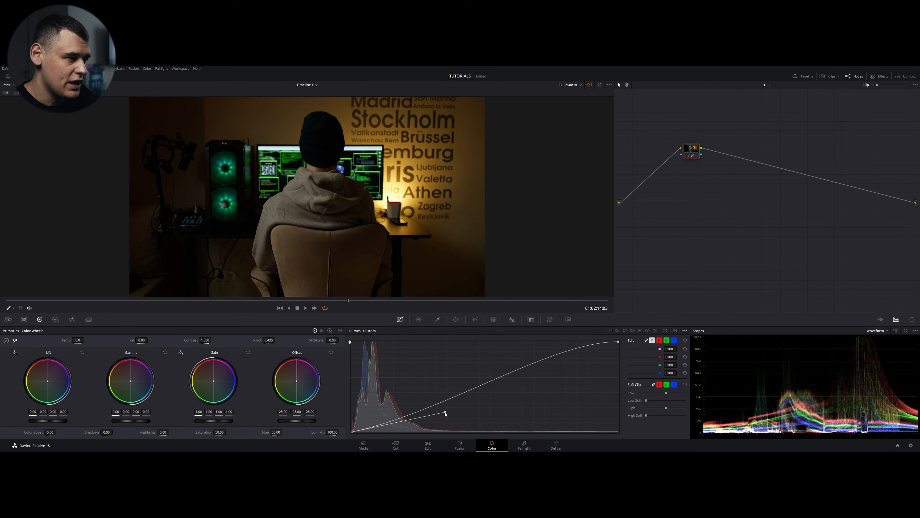
Turn off Editable Splines for the custom curve and reset the node's grade
click(684, 330)
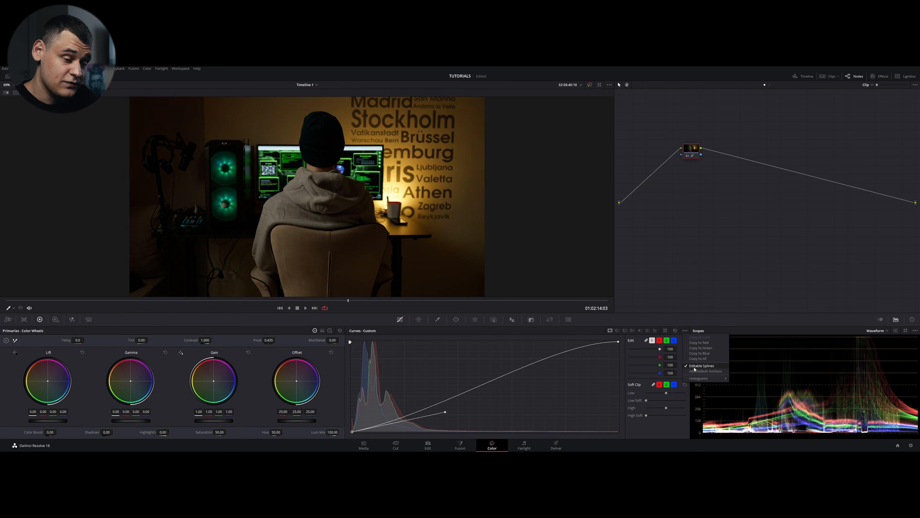
click(694, 367)
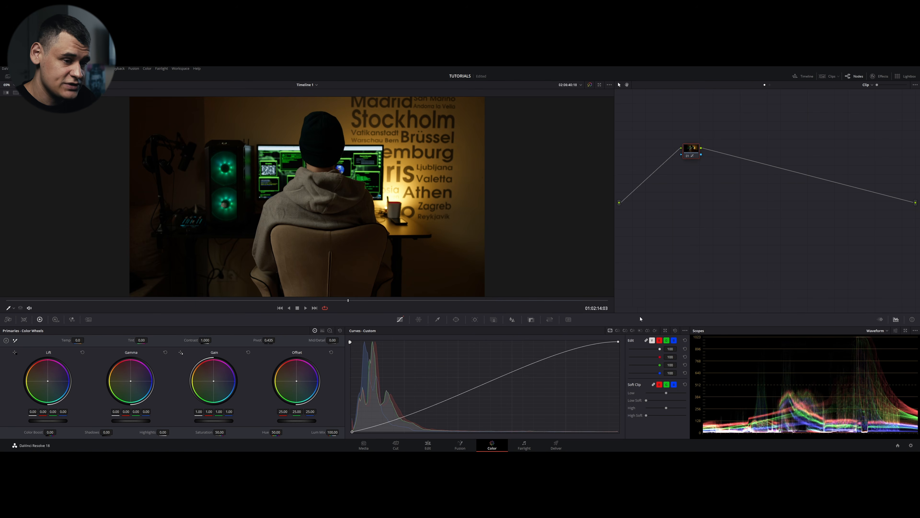
right_click(694, 150)
click(707, 155)
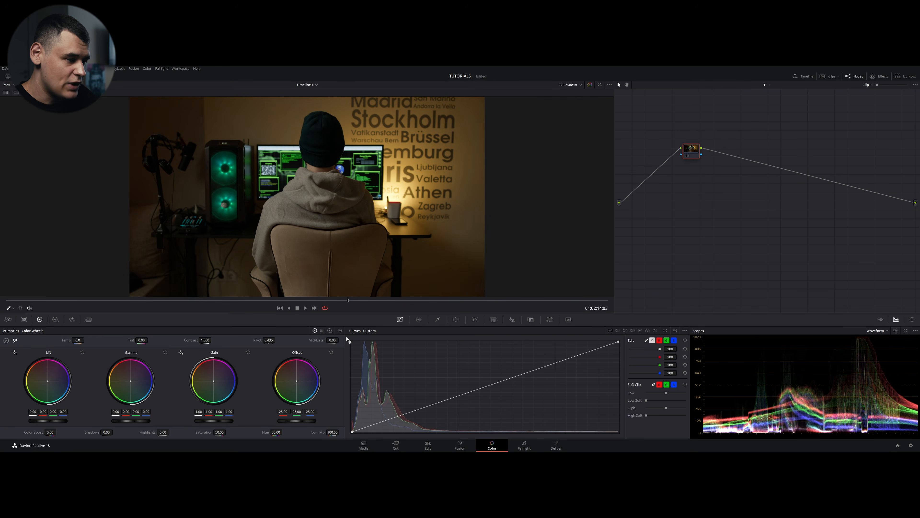
Add a shadow point to the custom curve, pull it down to darken the image, and remove it
click(407, 414)
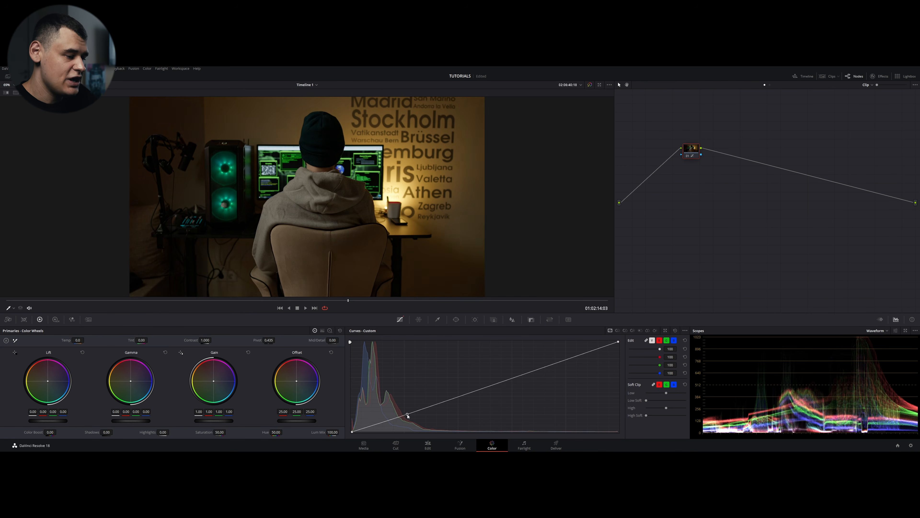
mouse_move(408, 416)
mouse_down()
mouse_move(404, 399)
mouse_move(416, 423)
mouse_up()
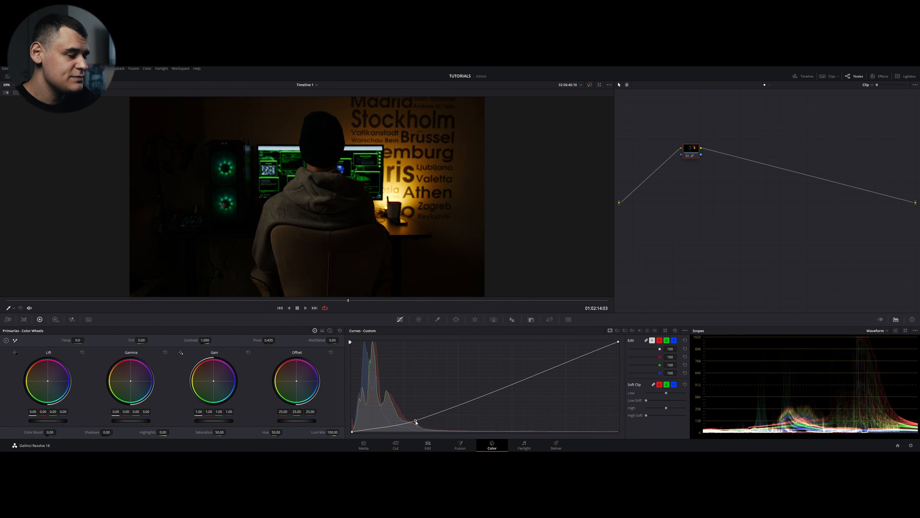
right_click(416, 423)
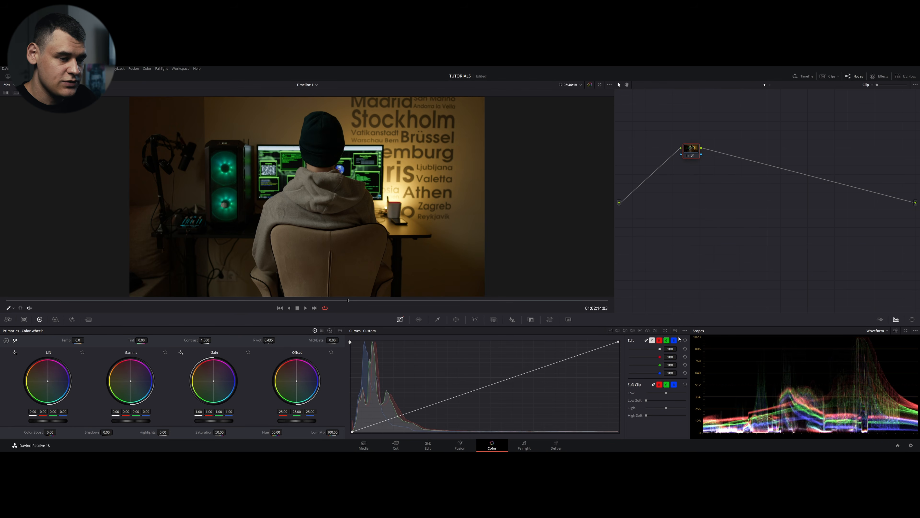
Set the curve histogram to Output and try raising and lowering the curve with a shadow point, removing the point each time
click(685, 331)
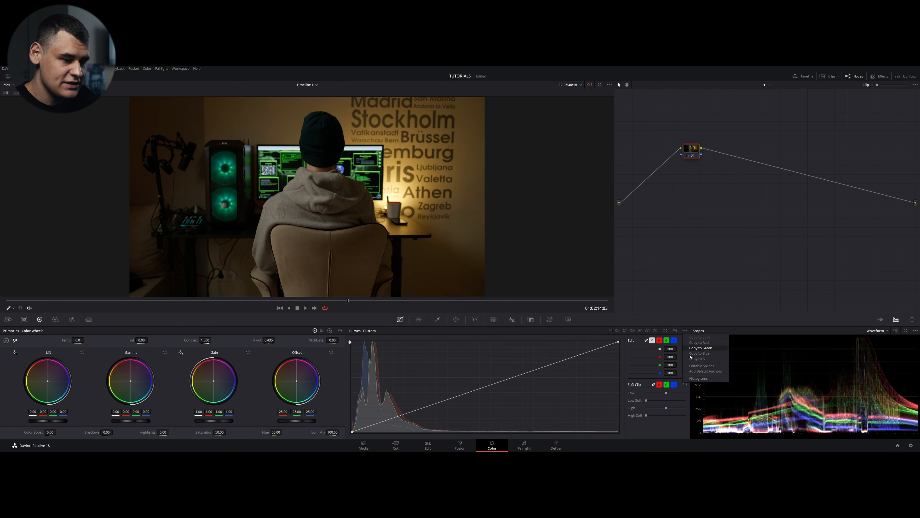
mouse_move(706, 378)
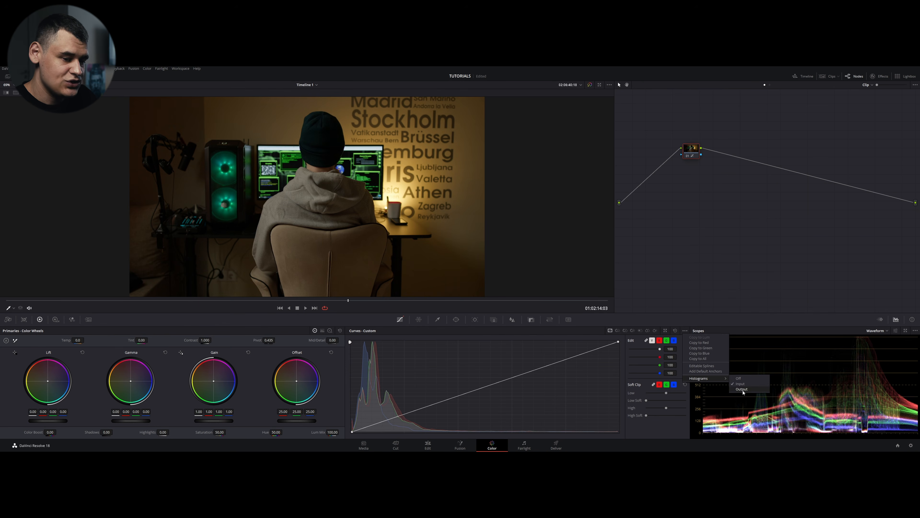
click(743, 390)
drag(411, 414, 394, 391)
right_click(394, 392)
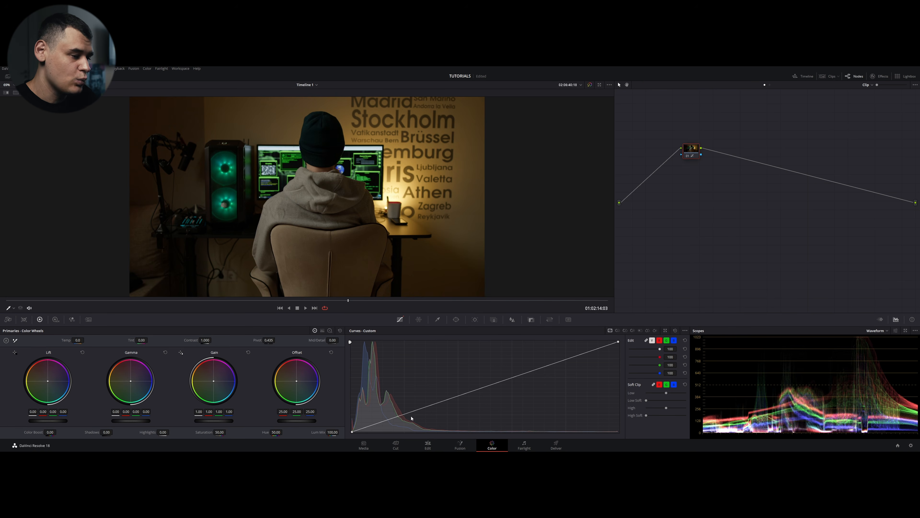
mouse_move(407, 413)
mouse_down()
mouse_move(421, 427)
mouse_move(418, 419)
mouse_up()
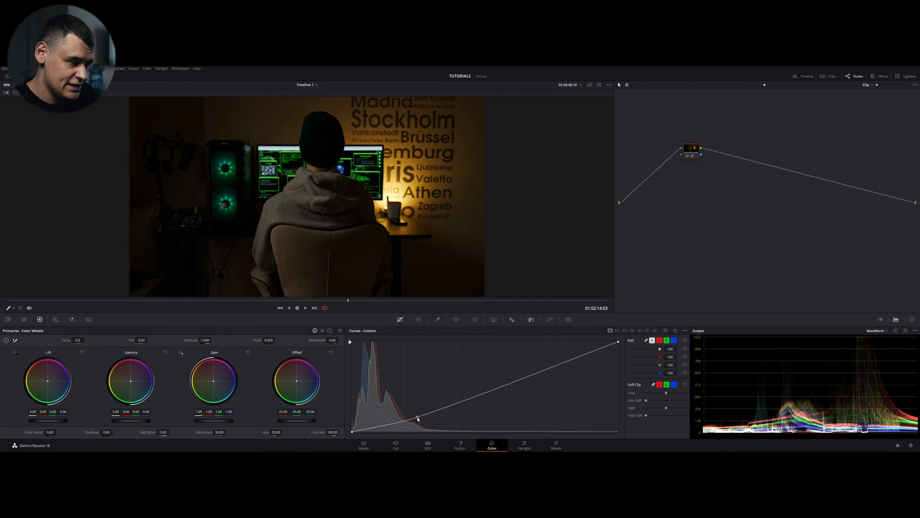
right_click(417, 418)
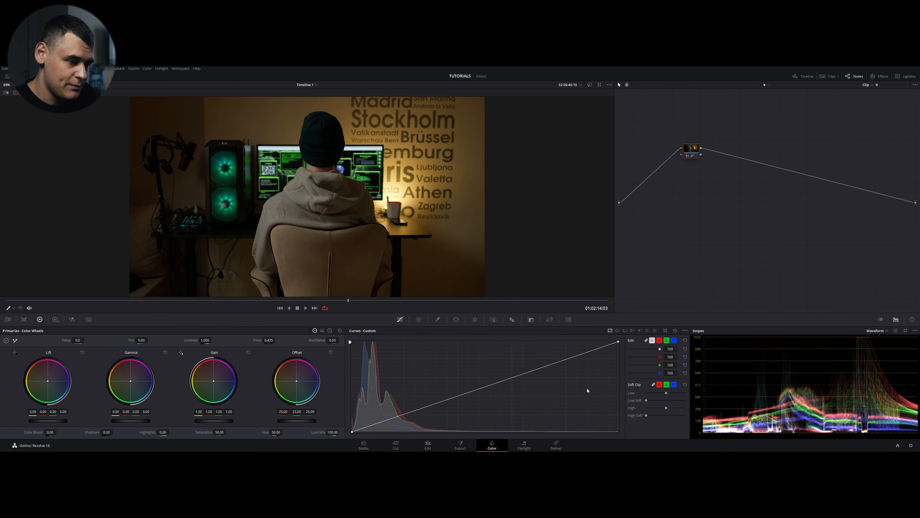
Unlink the custom curve's channels, go through the red, green and blue curves, and make the green channel active for editing
click(646, 340)
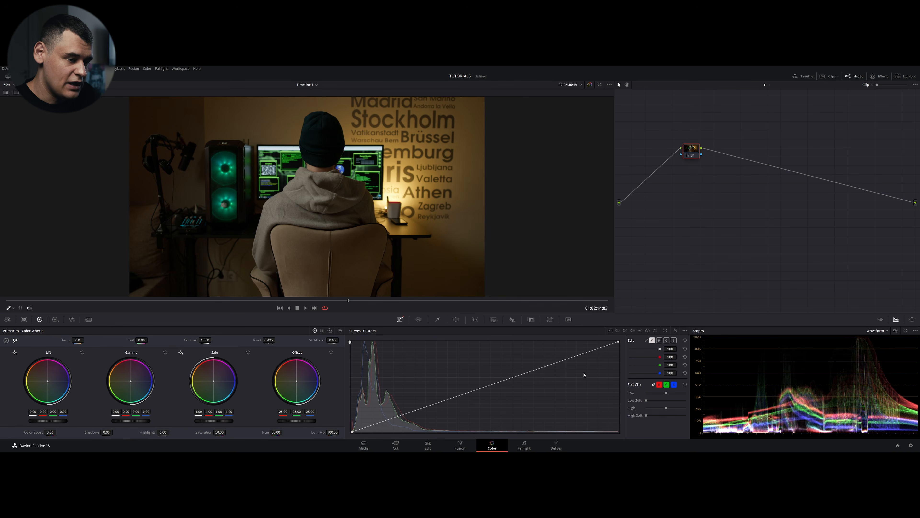
click(659, 341)
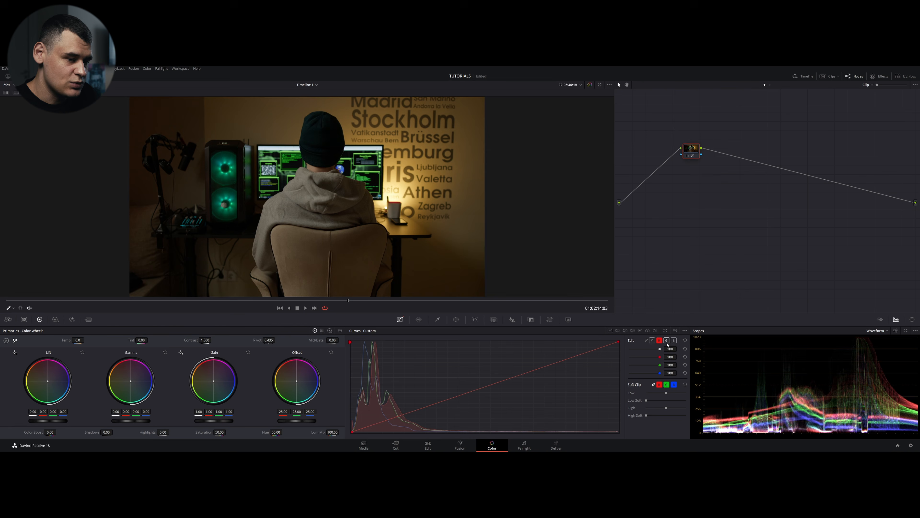
click(667, 340)
click(674, 341)
click(666, 340)
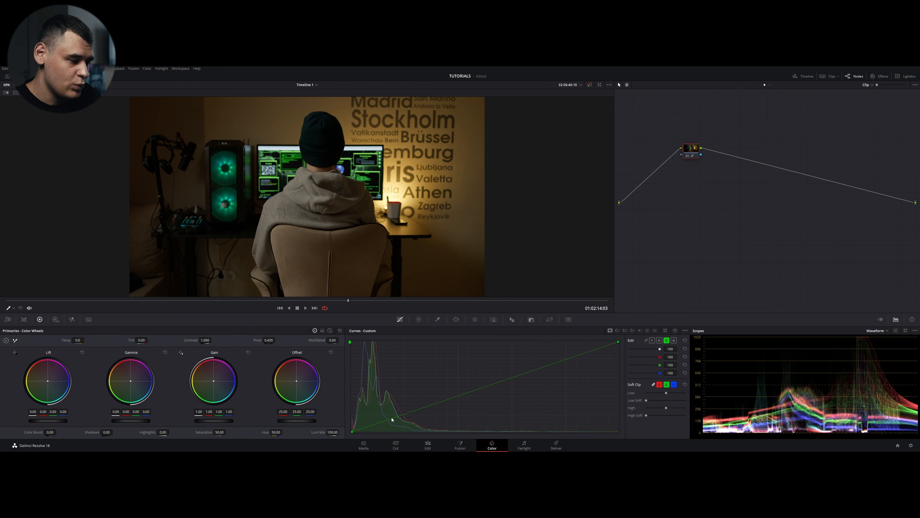
Lower the green curve's shadows and raise its highlights, then try a shadow point on the blue curve and remove it
drag(396, 420, 381, 427)
drag(563, 363, 559, 353)
click(674, 340)
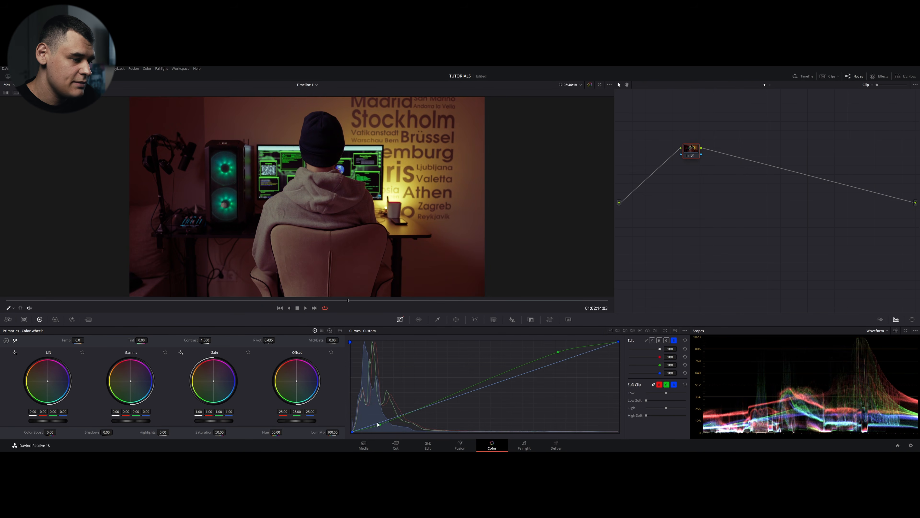
drag(380, 422, 385, 421)
right_click(385, 420)
Reset the node's grade and relink the custom curve's channels
click(686, 331)
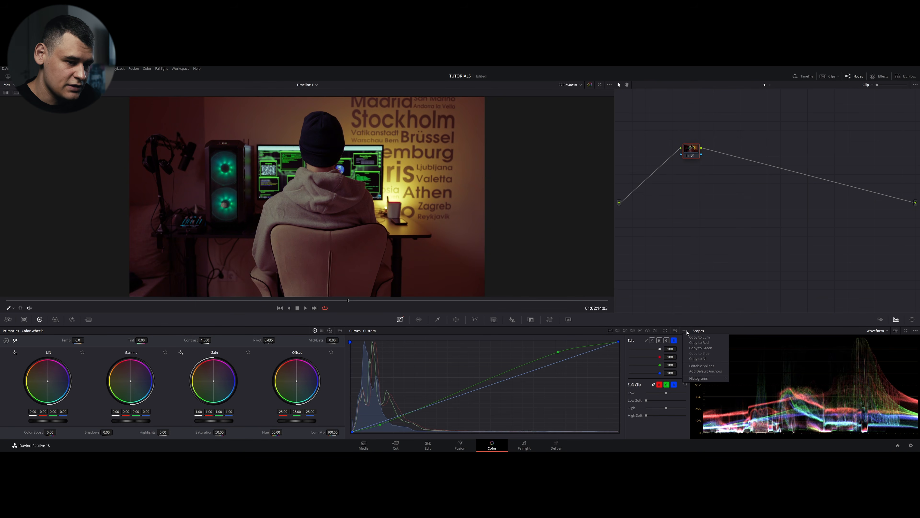
click(689, 151)
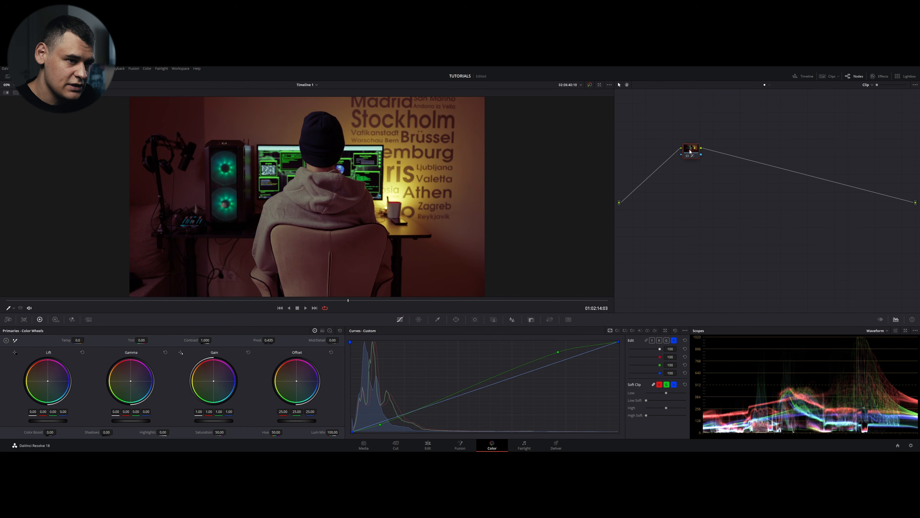
right_click(690, 151)
click(697, 154)
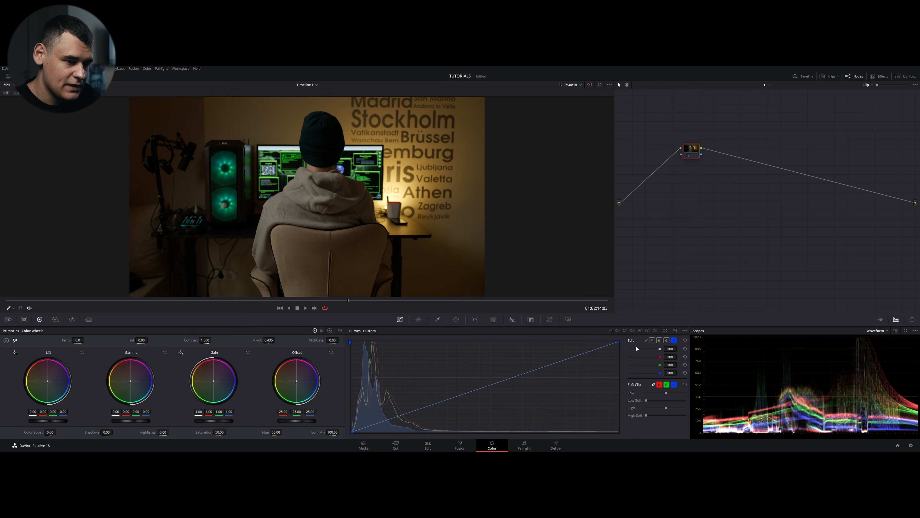
click(647, 341)
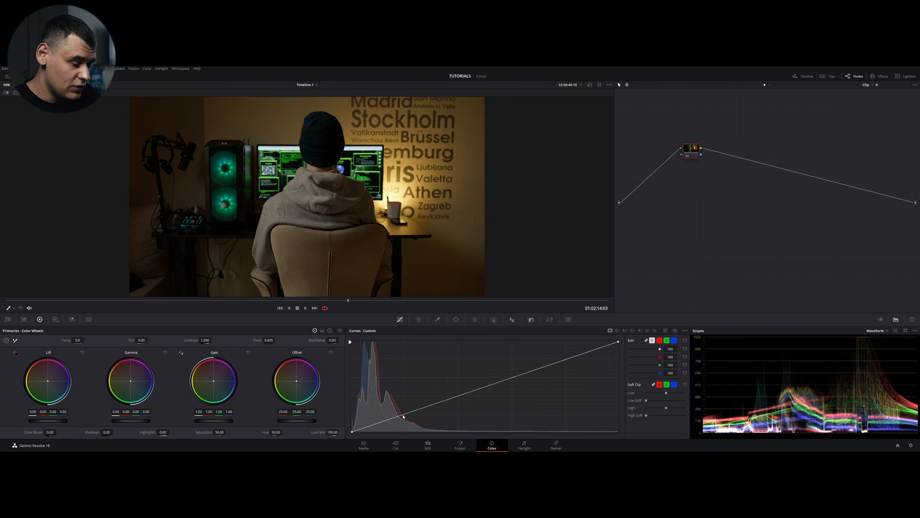
Pull down a shadow point on the linked custom curve and try reducing the luminance and red curve intensities, returning both to 100
drag(407, 415, 415, 417)
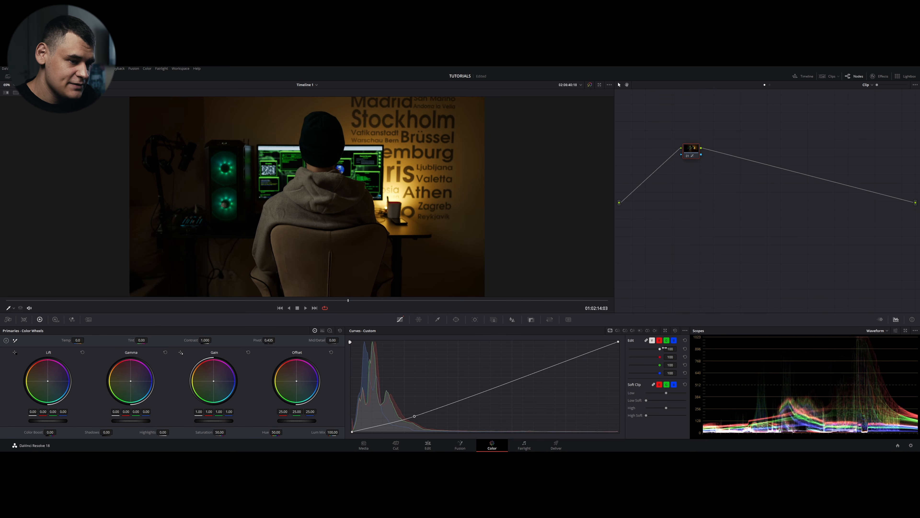
mouse_move(660, 350)
mouse_down()
mouse_move(634, 353)
mouse_move(648, 352)
mouse_up()
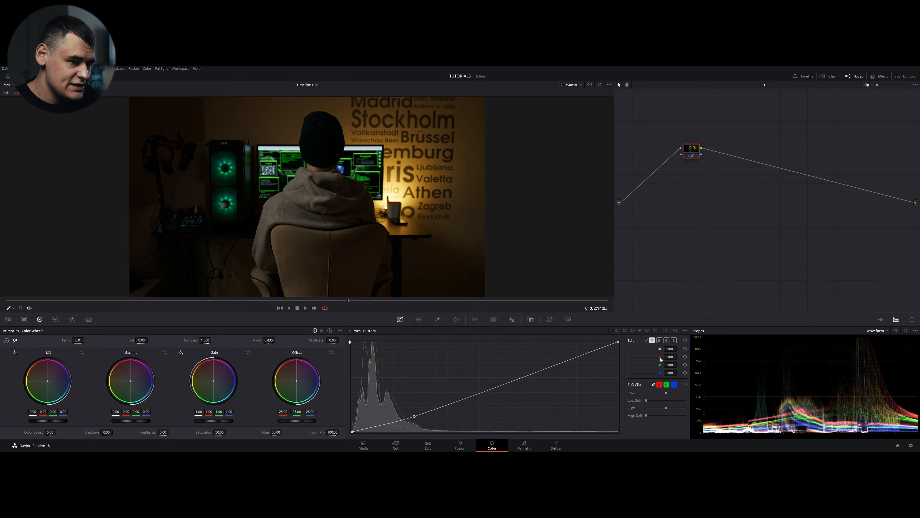
mouse_move(660, 357)
mouse_down()
mouse_move(638, 362)
mouse_move(649, 362)
mouse_up()
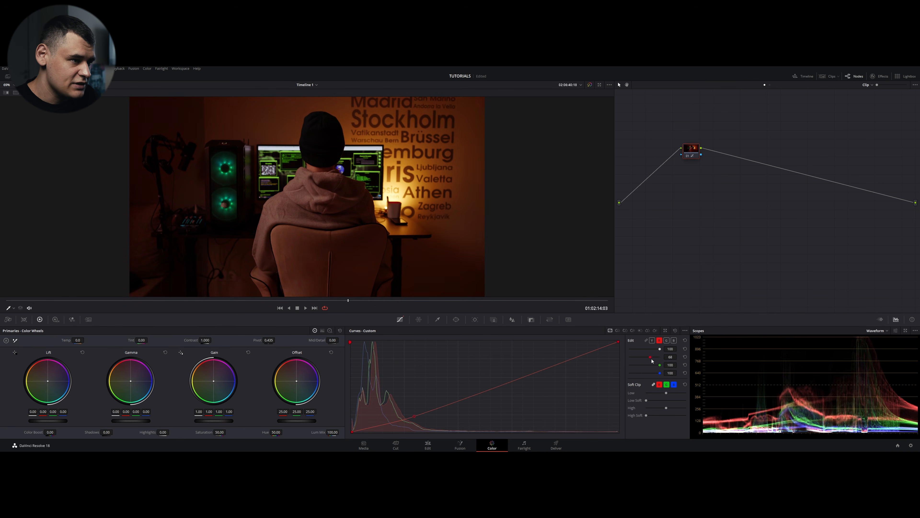
drag(643, 362, 670, 368)
click(652, 340)
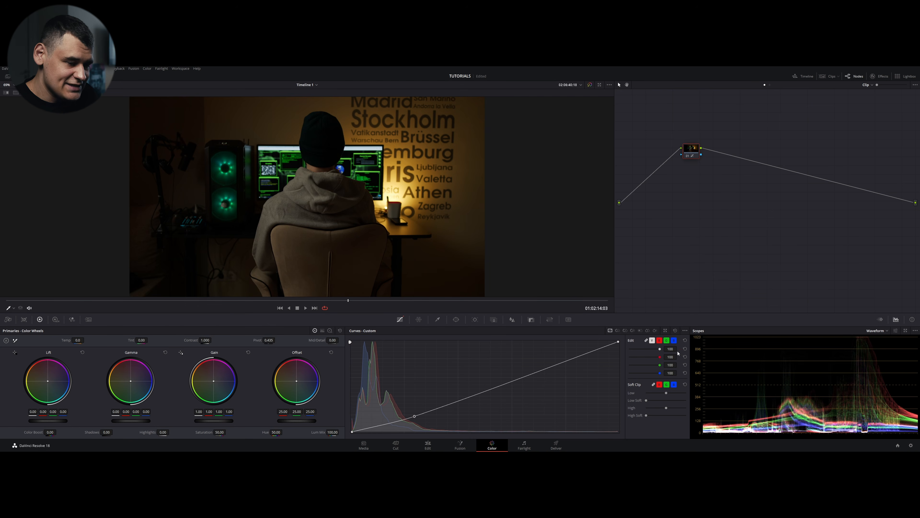
click(684, 331)
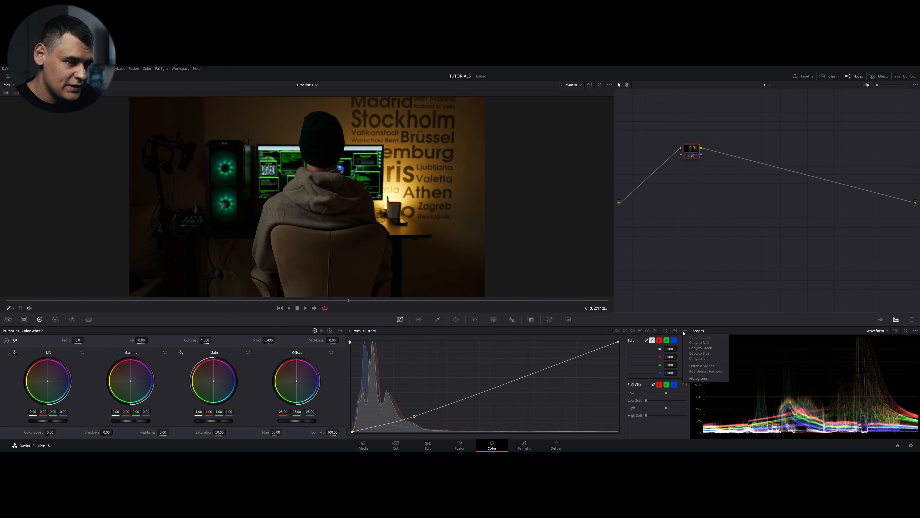
click(666, 350)
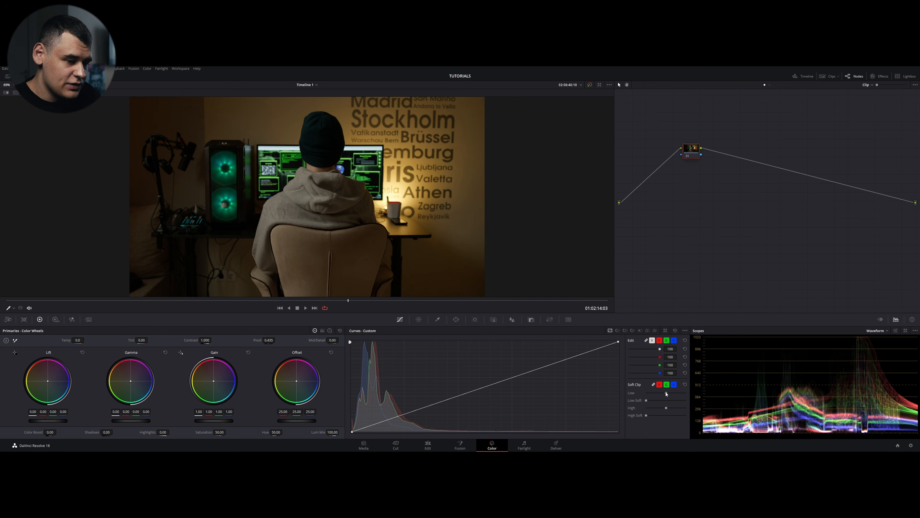
Try raising and lowering the Soft Clip Low value on the reset node
drag(666, 394, 681, 395)
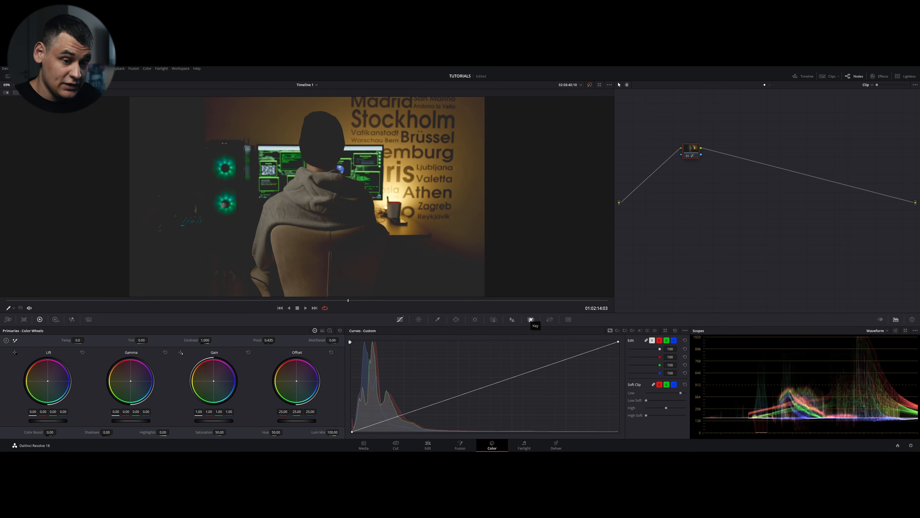
drag(681, 394, 638, 394)
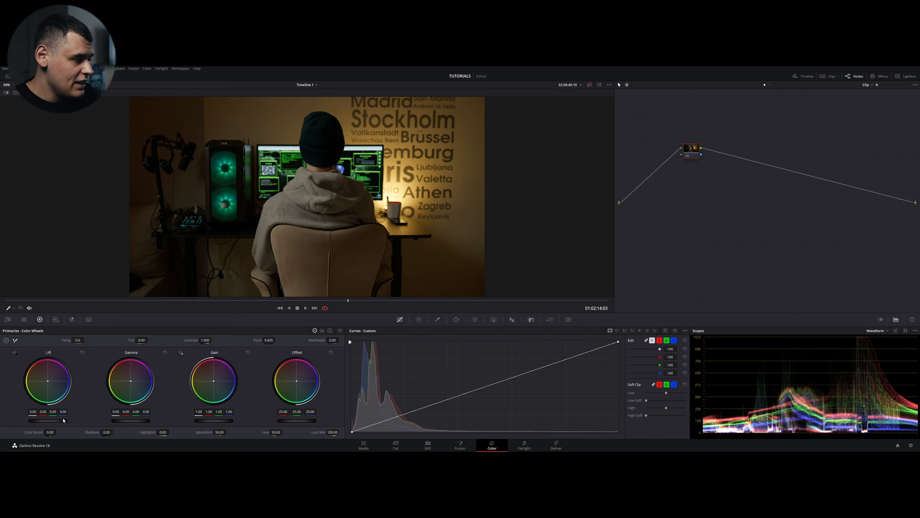
Lower the first node's Lift to -0.09 and raise the Lift to 0.12 on a new serial node
drag(48, 421, 29, 421)
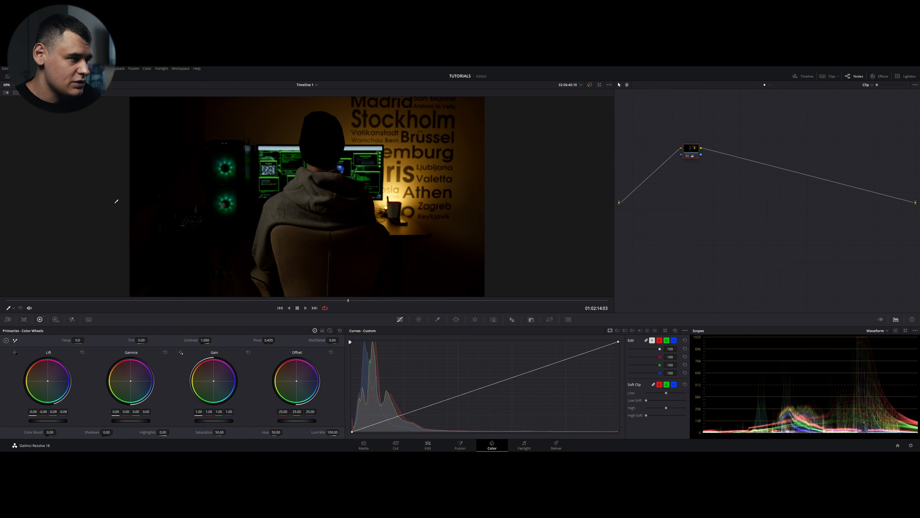
key(alt+s)
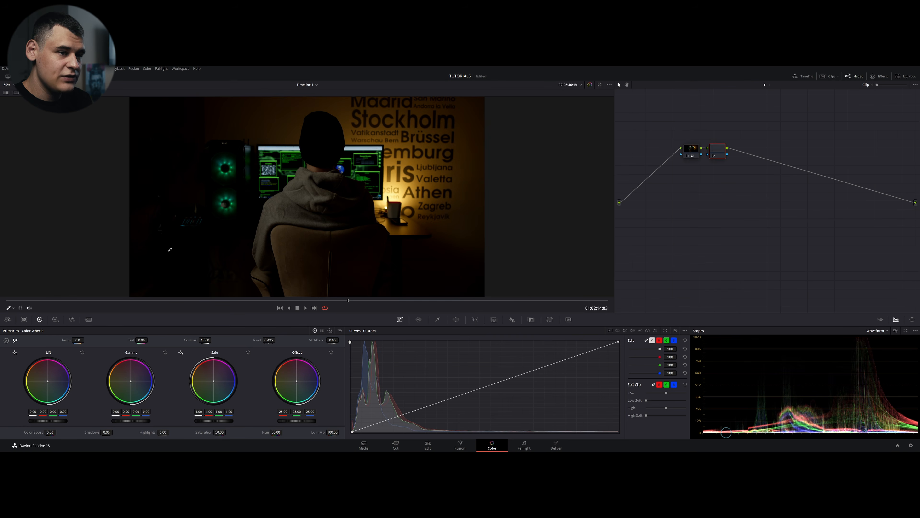
drag(47, 421, 69, 420)
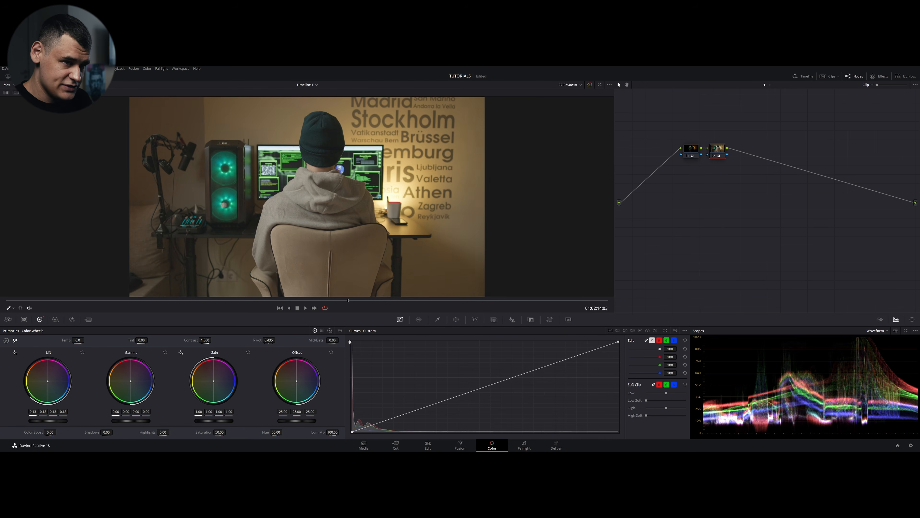
drag(69, 421, 67, 420)
Raise Soft Clip Low slightly on the first node and reduce the second node's Lift to 0.04
click(688, 154)
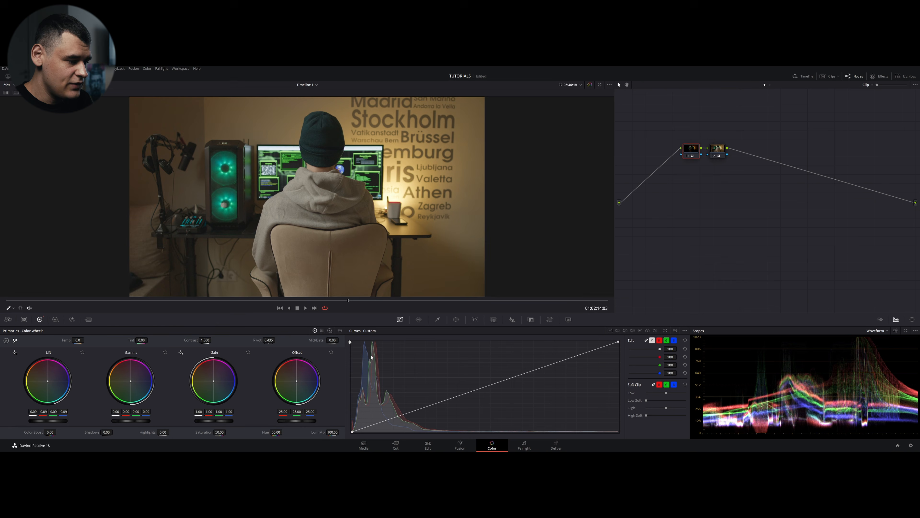
drag(668, 396, 673, 396)
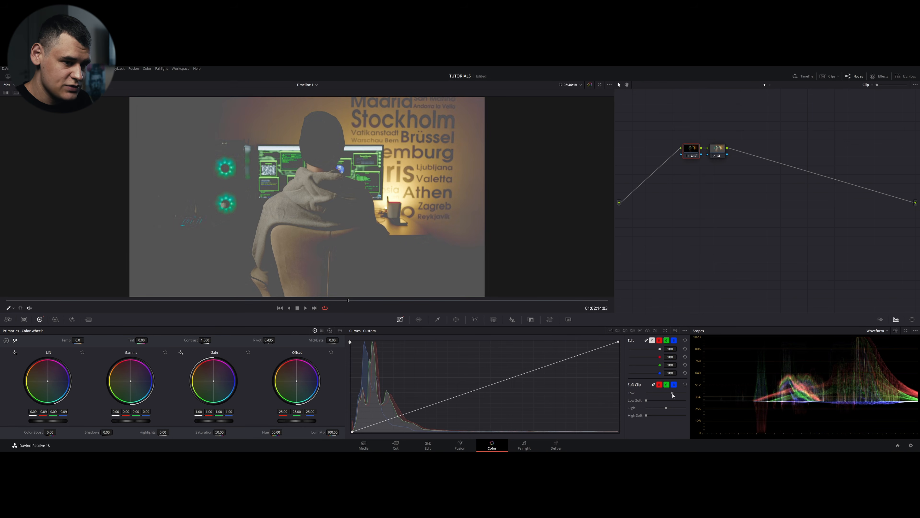
click(718, 152)
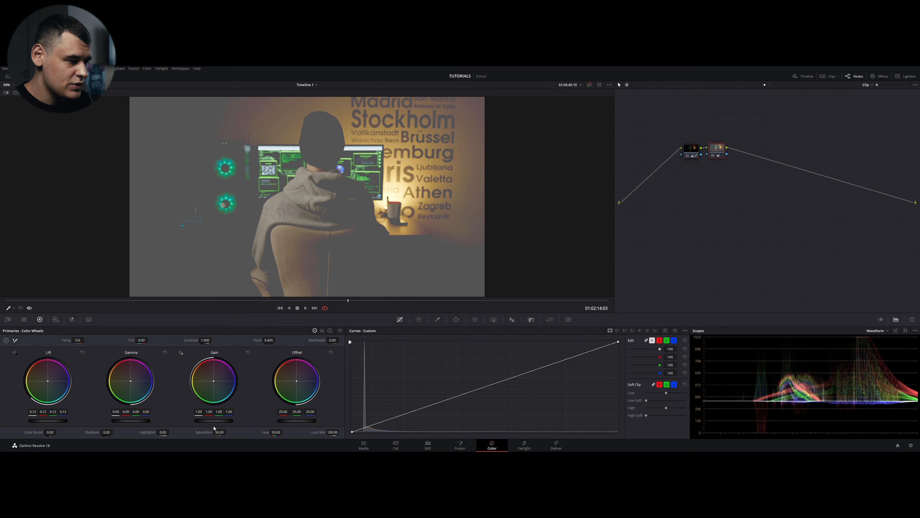
mouse_move(48, 420)
mouse_down()
mouse_move(63, 420)
mouse_move(36, 421)
mouse_up()
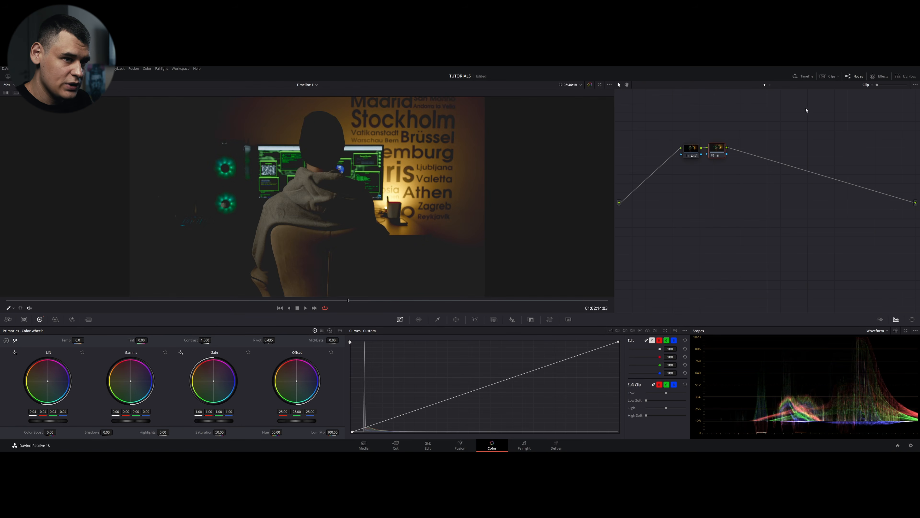
Delete the second node and reset Soft Clip Low on the remaining node
key(Delete)
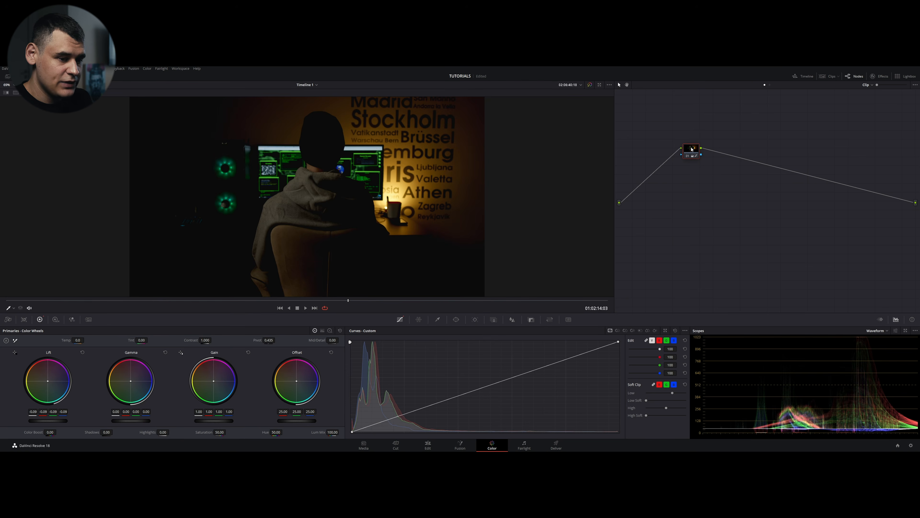
double_click(631, 393)
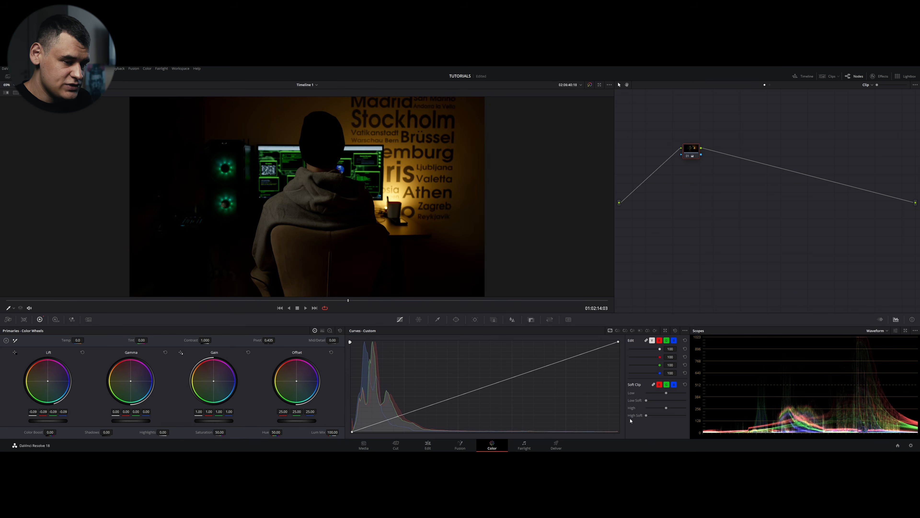
Try raising Soft Clip High to its maximum and reset it, then raise Low Soft to a little over half
drag(665, 408, 686, 409)
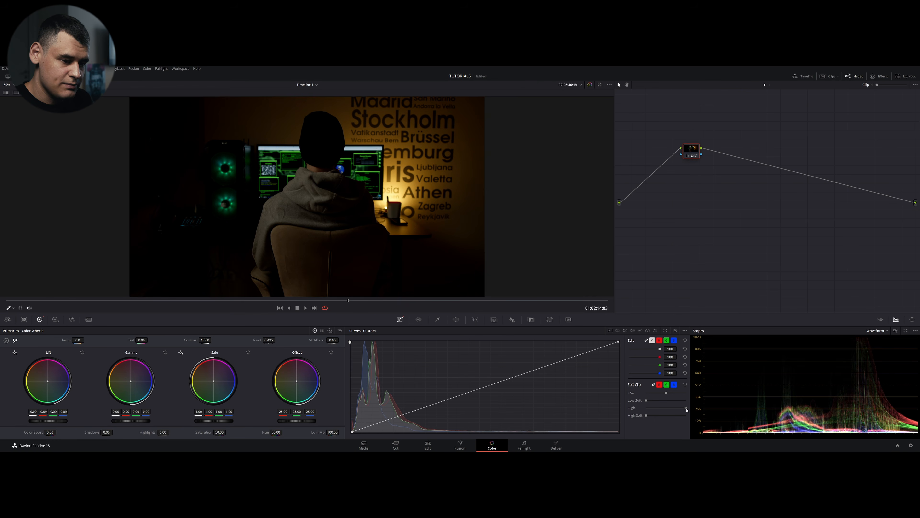
double_click(635, 411)
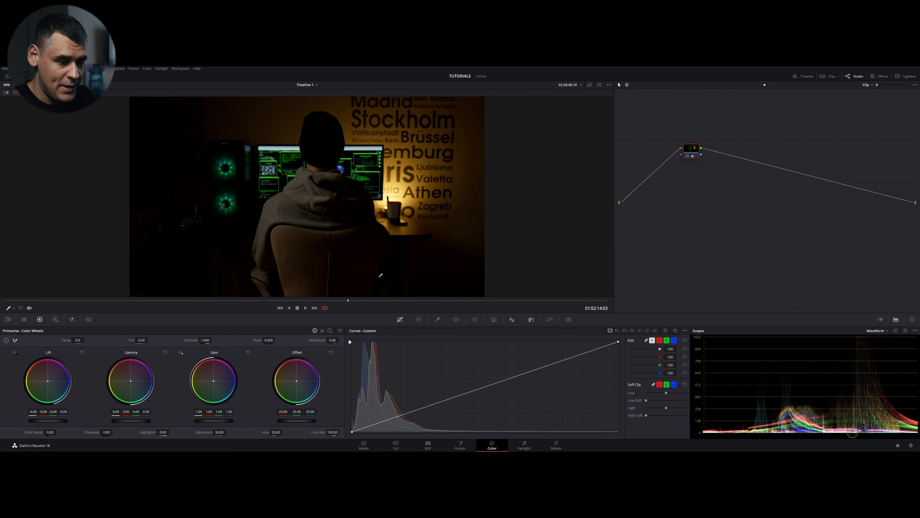
drag(647, 404, 679, 404)
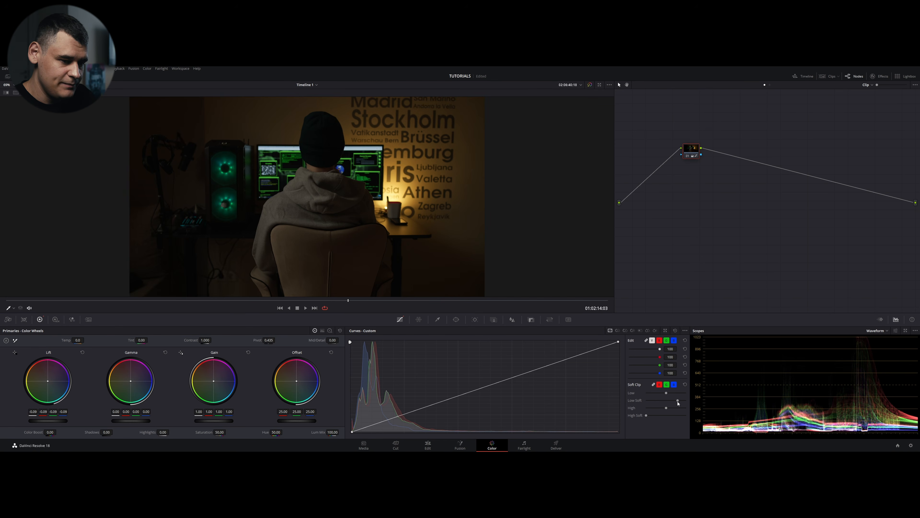
mouse_move(678, 403)
mouse_down()
mouse_move(656, 400)
mouse_move(671, 403)
mouse_up()
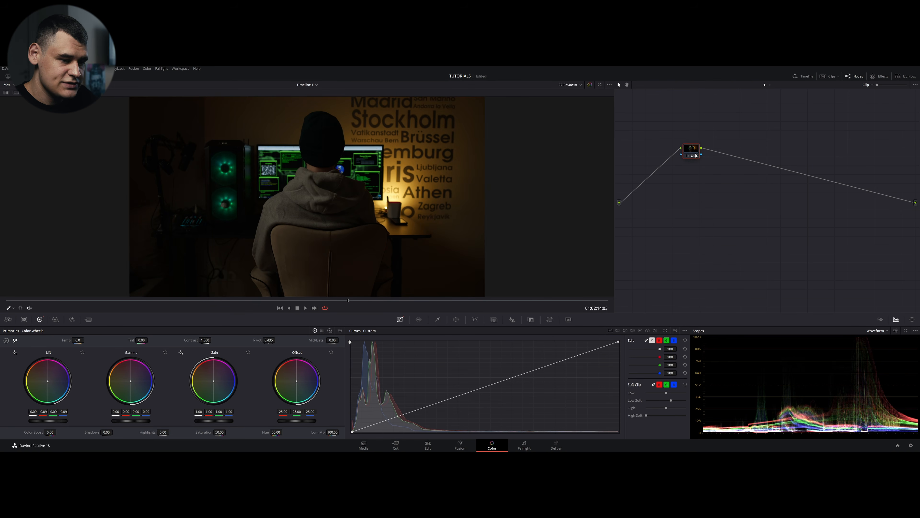
Isolate the green channel in Soft Clip, try adjusting its High value, and reset the node's grade
click(668, 386)
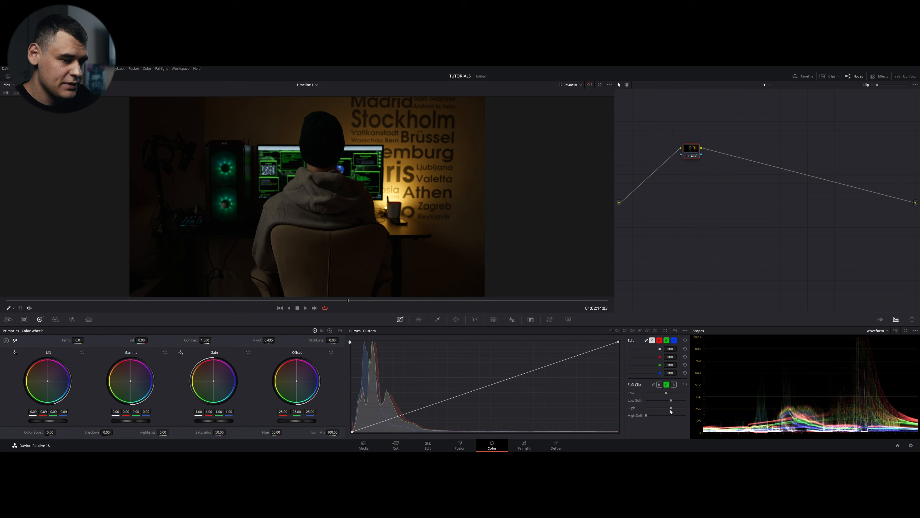
drag(671, 407, 666, 408)
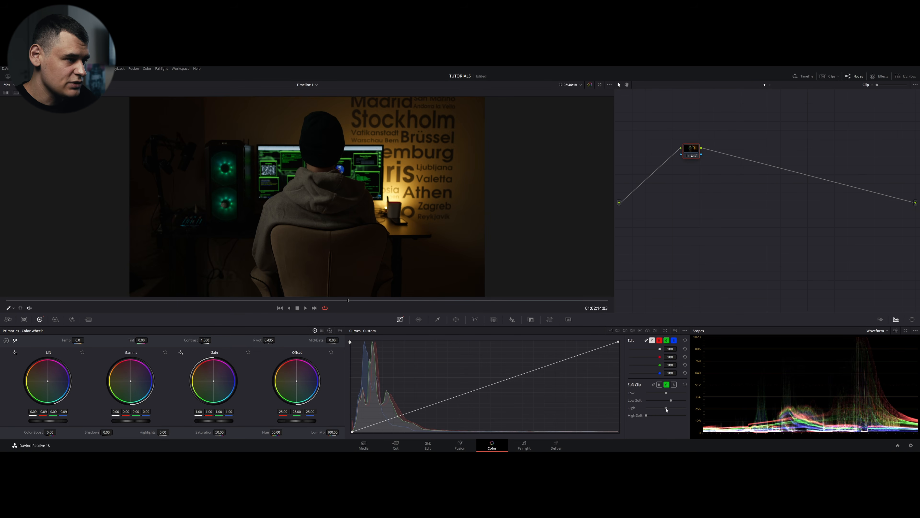
right_click(686, 143)
click(697, 205)
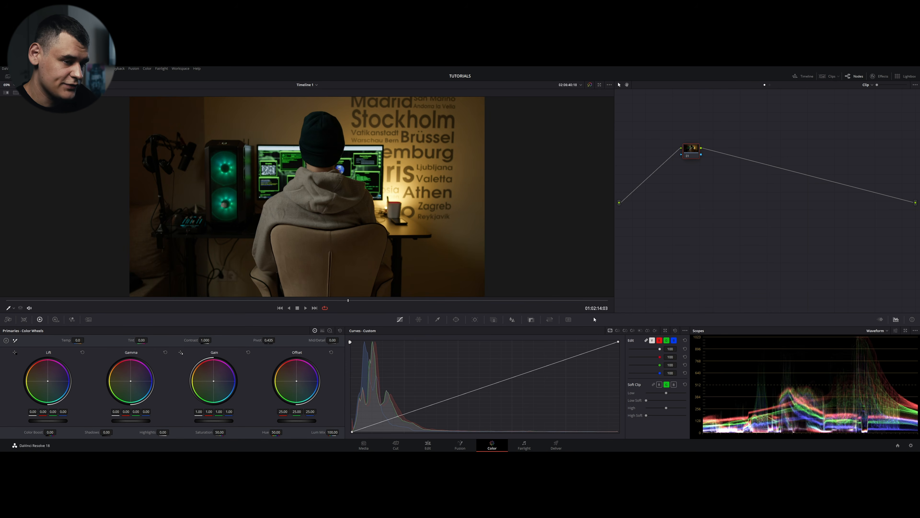
Show the Hue Vs Hue curve and sample the beanie's color in the image to add control points
click(616, 331)
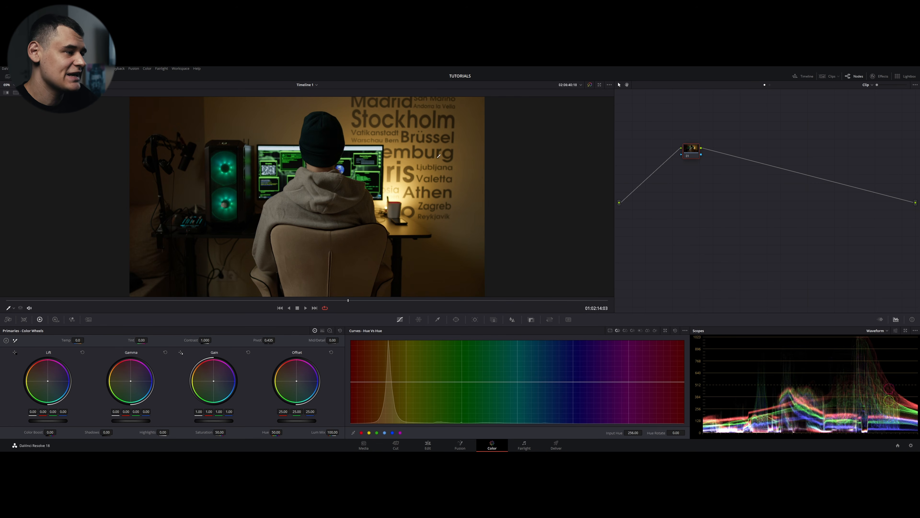
click(308, 139)
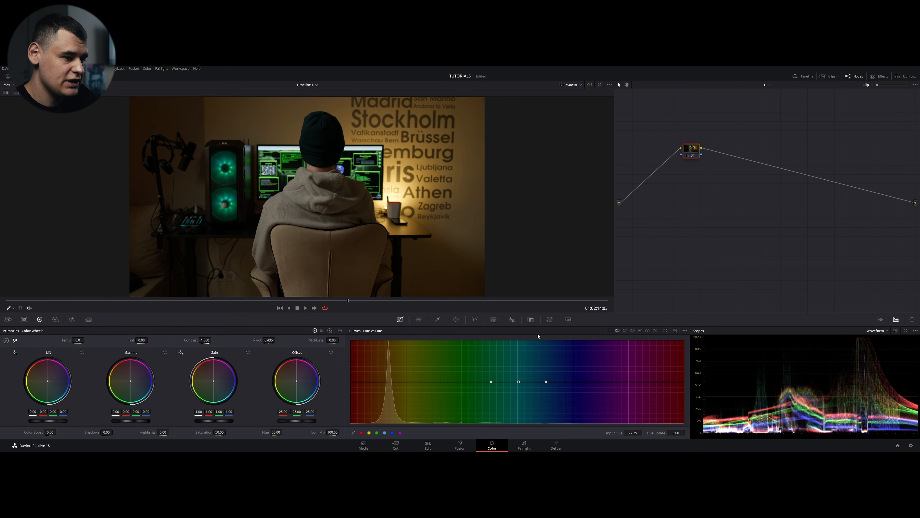
Return to the custom curve, nudge and remove the point in the deep shadows, and add a point there again
click(610, 330)
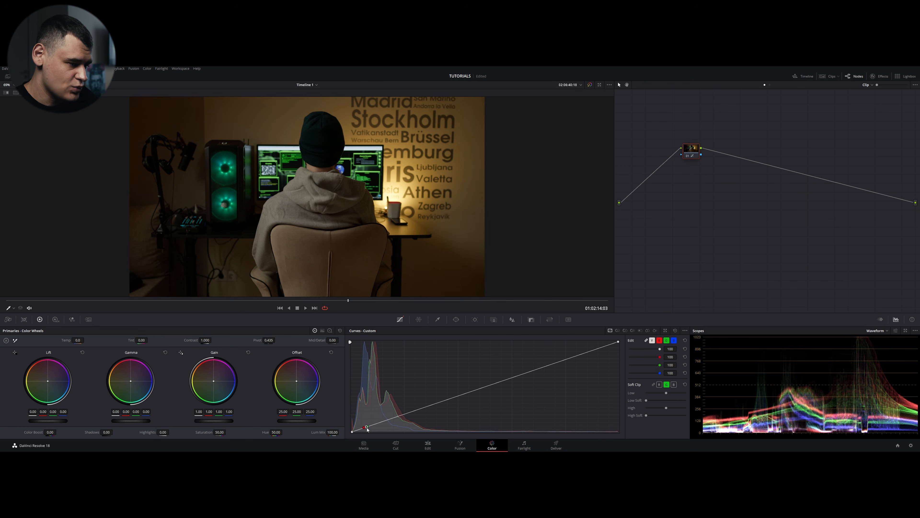
drag(366, 428, 366, 427)
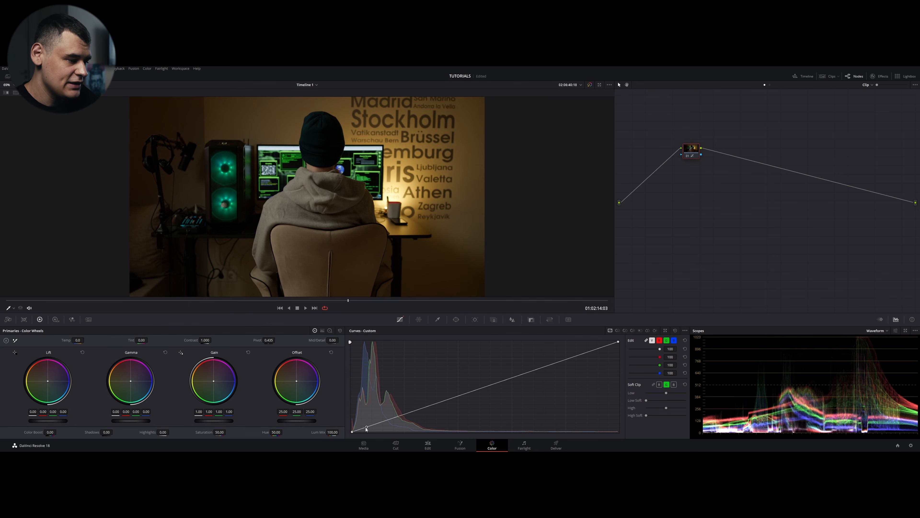
drag(366, 428, 367, 428)
right_click(368, 428)
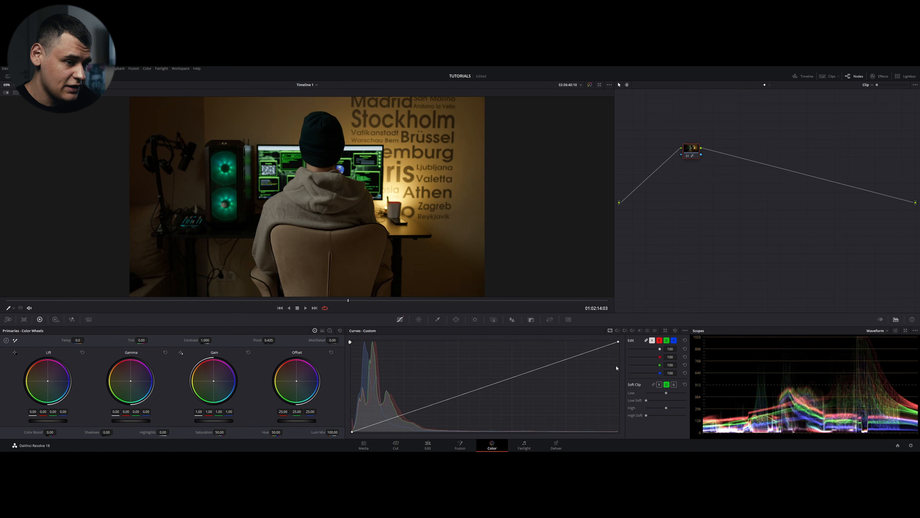
click(365, 428)
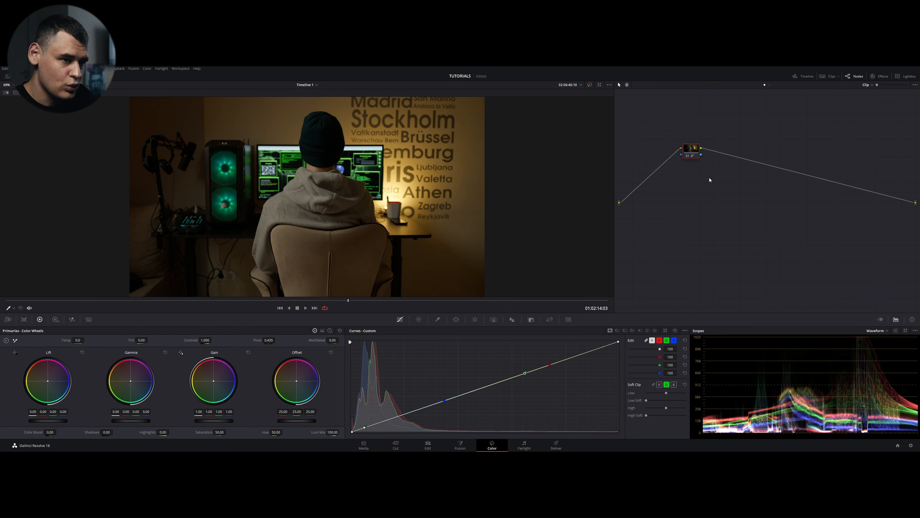
Reset the node's grade and switch from the custom curve to the Hue Vs Hue curve
right_click(698, 148)
click(707, 156)
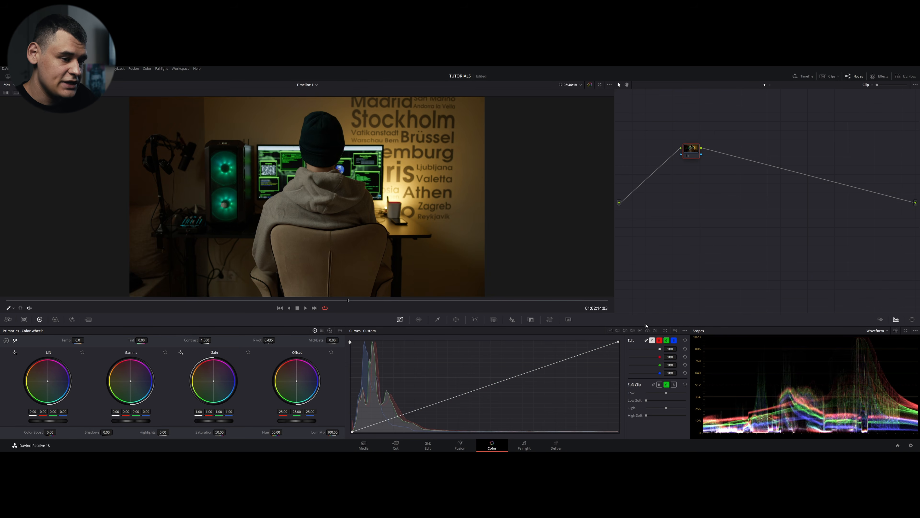
click(618, 330)
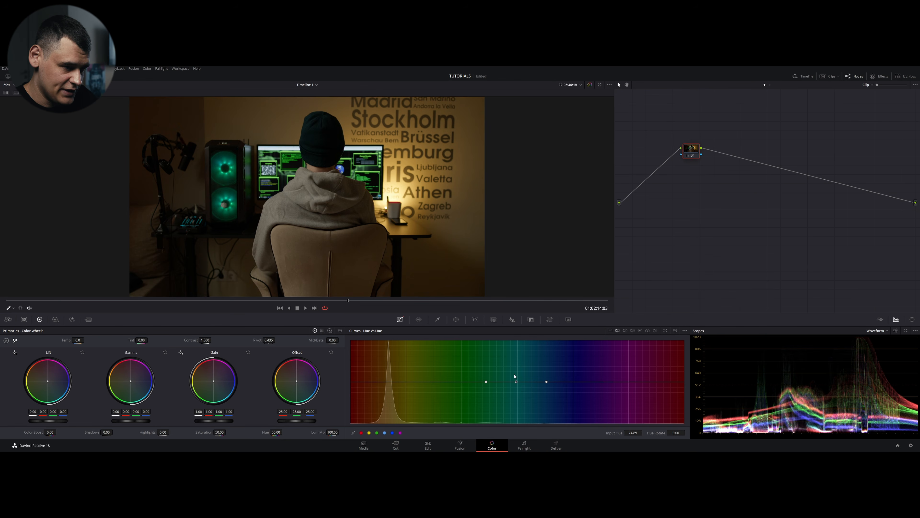
Try shifting the middle teal point on the Hue Vs Hue curve, remove it, and reset the node's grade
mouse_move(517, 383)
mouse_down()
mouse_move(517, 365)
mouse_move(519, 416)
mouse_move(520, 361)
mouse_move(522, 382)
mouse_up()
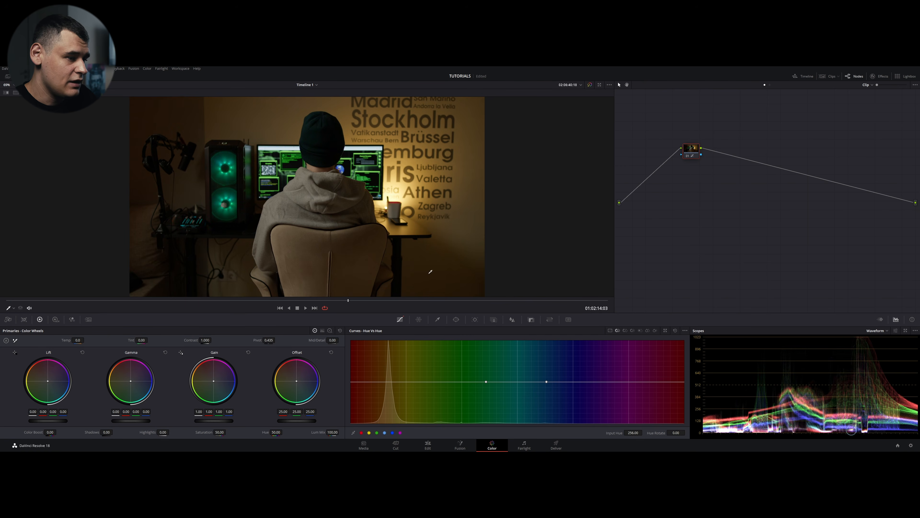
right_click(691, 151)
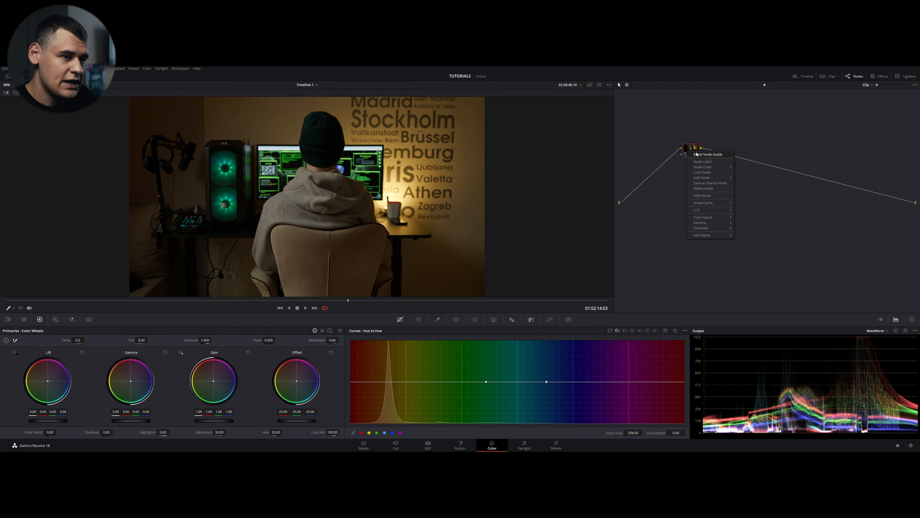
click(700, 155)
Sample the image's warm orange tone, try lowering its Hue Rotate to about -49 on Hue Vs Hue, and remove the point
click(339, 210)
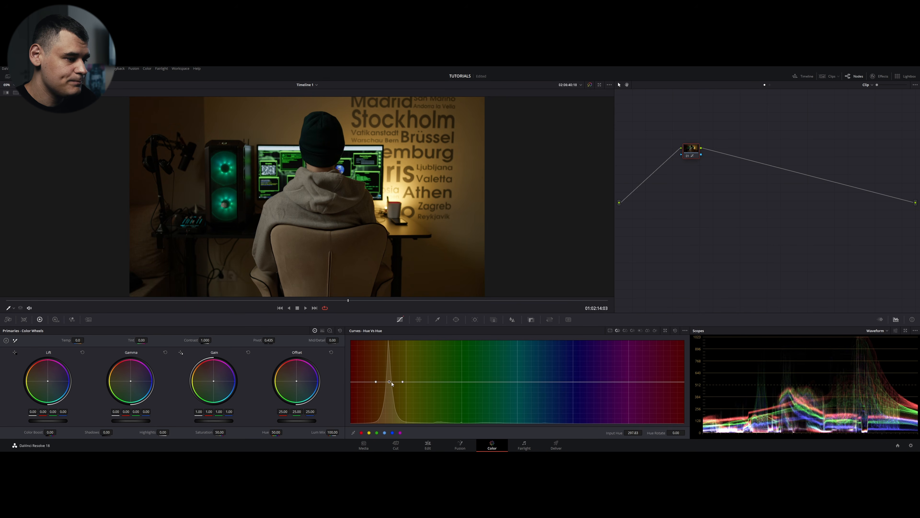
mouse_move(391, 384)
mouse_down()
mouse_move(391, 357)
mouse_move(392, 401)
mouse_move(394, 343)
mouse_move(391, 393)
mouse_up()
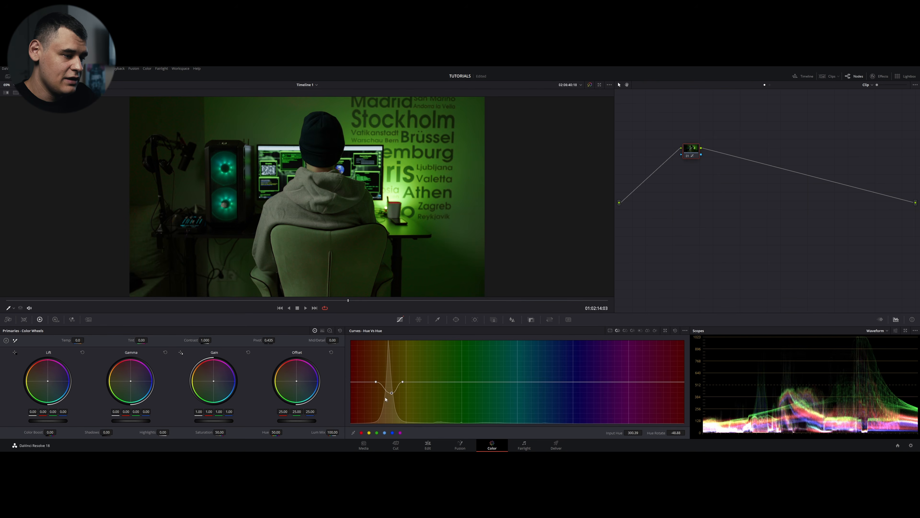
right_click(392, 393)
Sample the orange wall on the Hue Vs Sat curve, try raising its saturation to 1.57, and remove the point
click(625, 330)
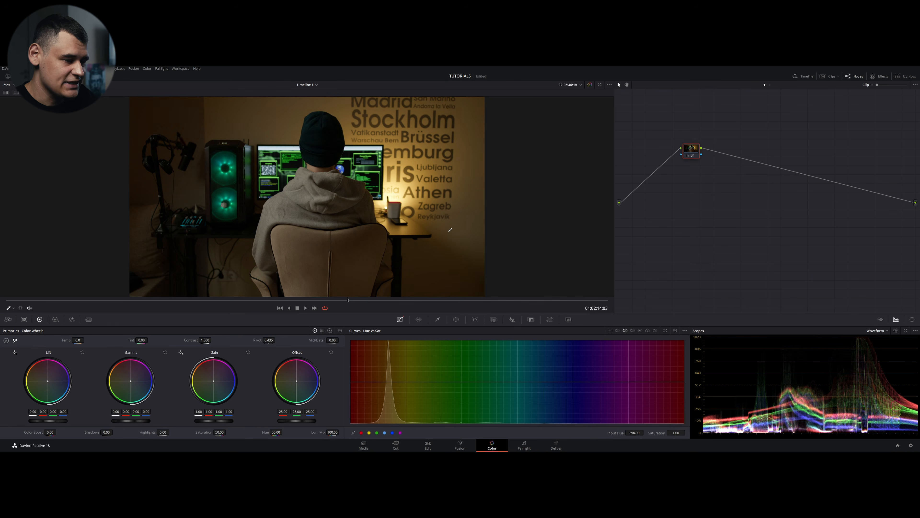
click(451, 230)
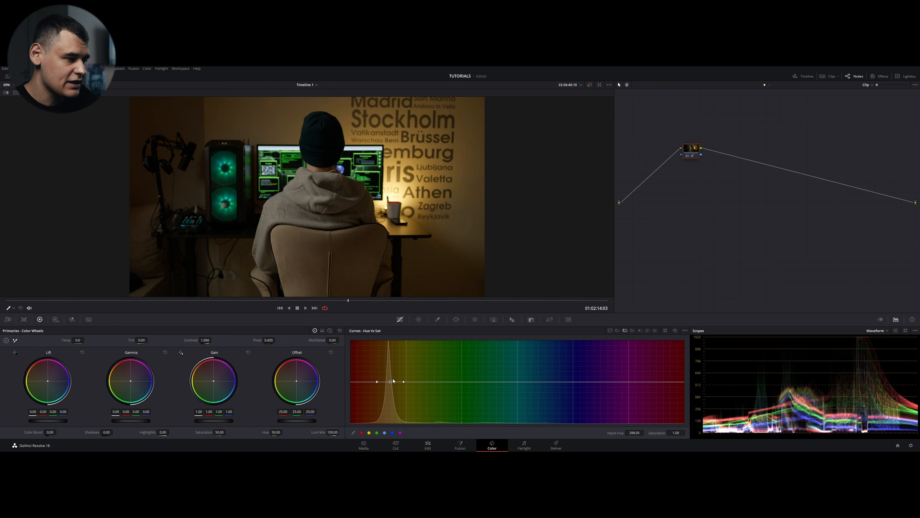
drag(390, 382, 390, 359)
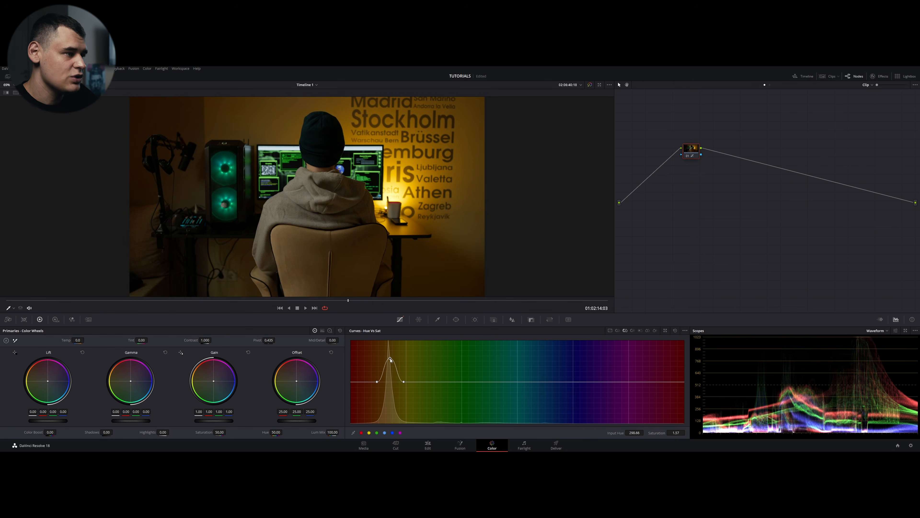
right_click(391, 358)
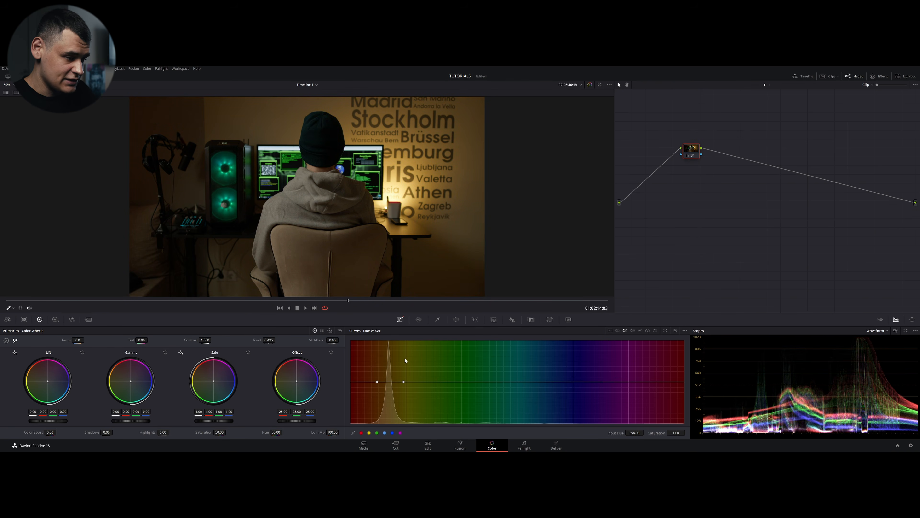
Add control points around the green hue on Hue Vs Sat, try lowering green saturation slightly, and remove the green point
click(376, 433)
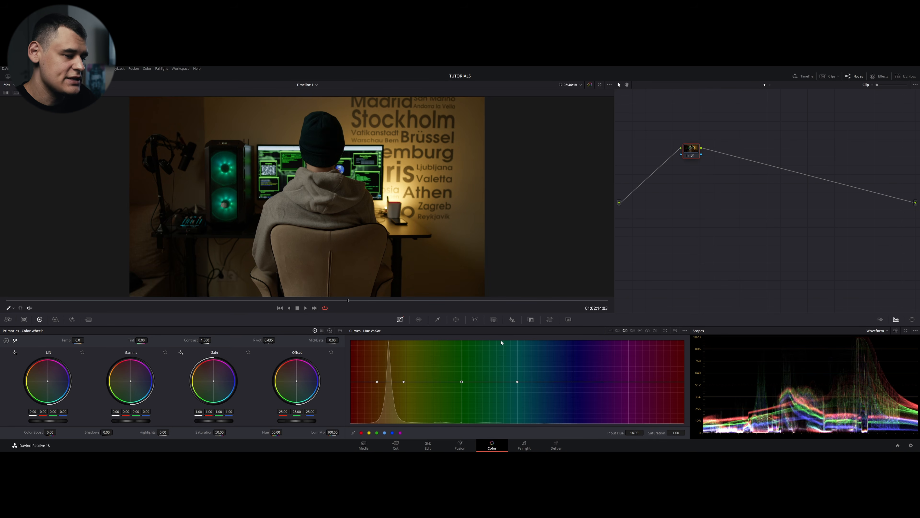
mouse_move(462, 382)
mouse_down()
mouse_move(462, 364)
mouse_move(463, 385)
mouse_up()
right_click(462, 385)
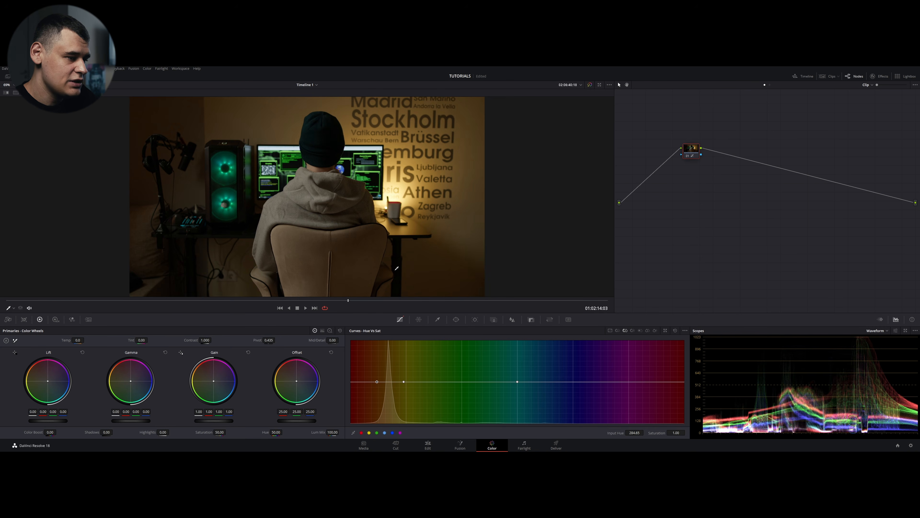
Nudge and remove the leftover point between red and orange on Hue Vs Sat, and reset the node's grade
click(377, 381)
mouse_move(377, 382)
mouse_down()
mouse_move(378, 371)
mouse_move(381, 379)
mouse_up()
right_click(380, 379)
right_click(697, 145)
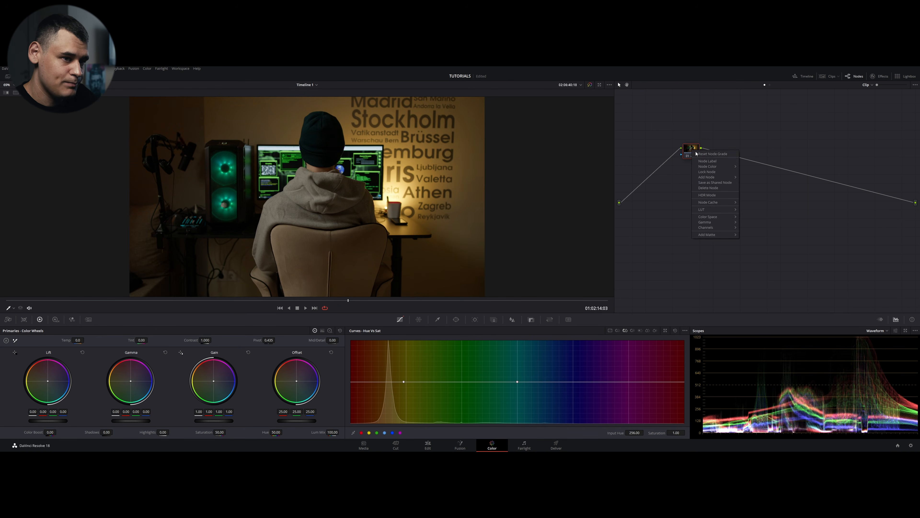
click(712, 183)
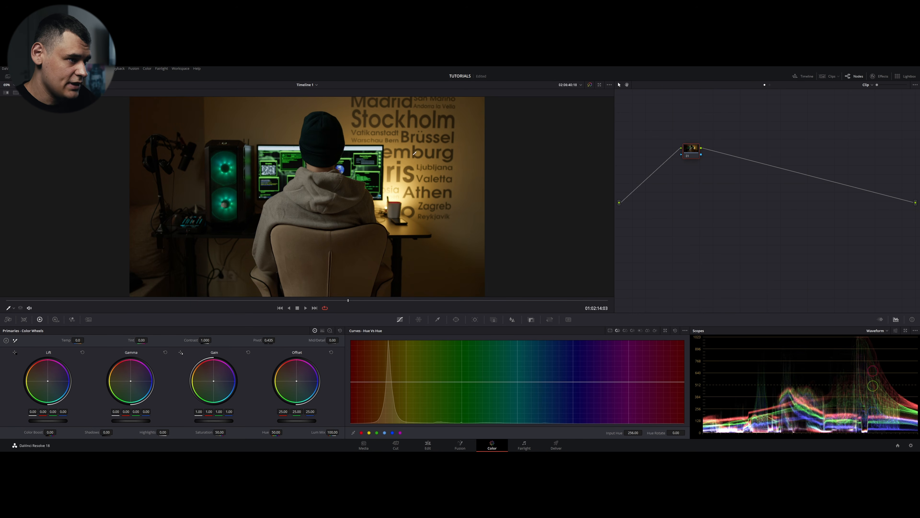
Sample the wall on the Hue Vs Hue curve and raise its Hue Rotate to about 103 to turn it pink
click(348, 112)
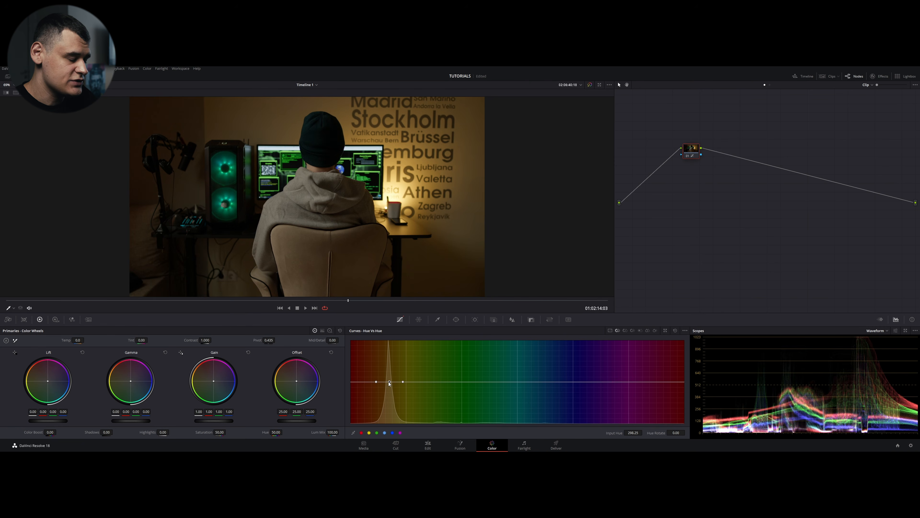
drag(389, 382, 388, 359)
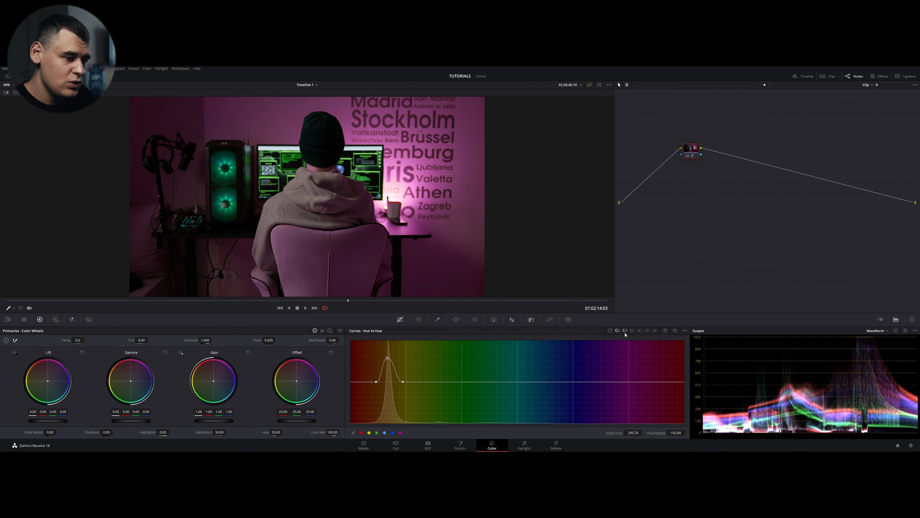
Add control points around magenta on the Hue Vs Sat curve, try nudging the magenta point, and remove the points
click(625, 330)
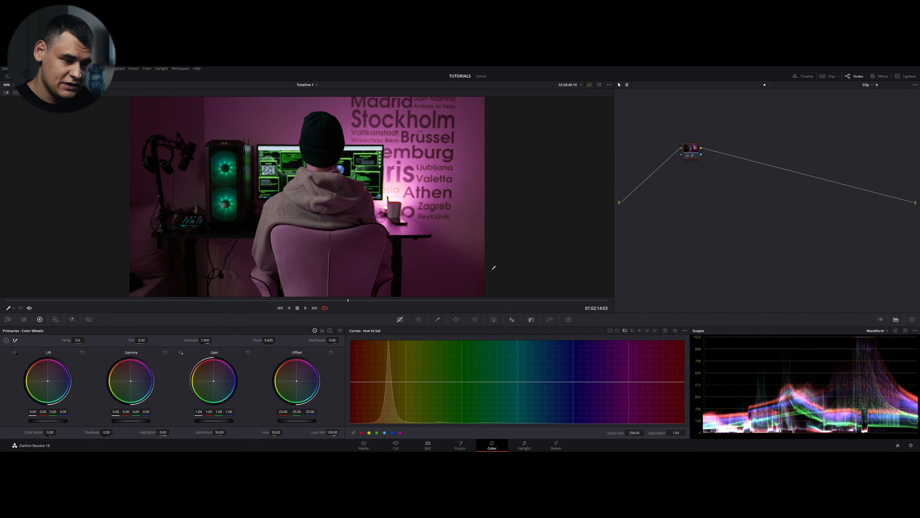
click(401, 433)
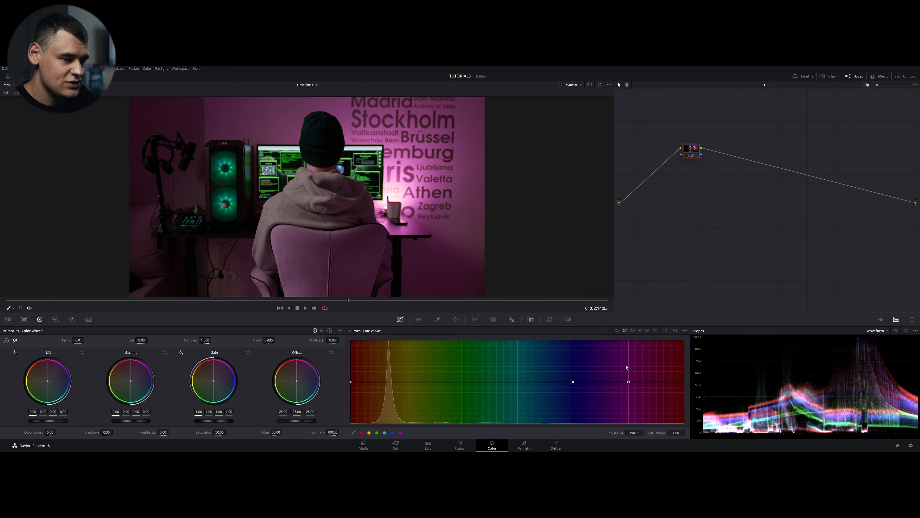
mouse_move(631, 381)
mouse_down()
mouse_move(630, 372)
mouse_move(630, 381)
mouse_up()
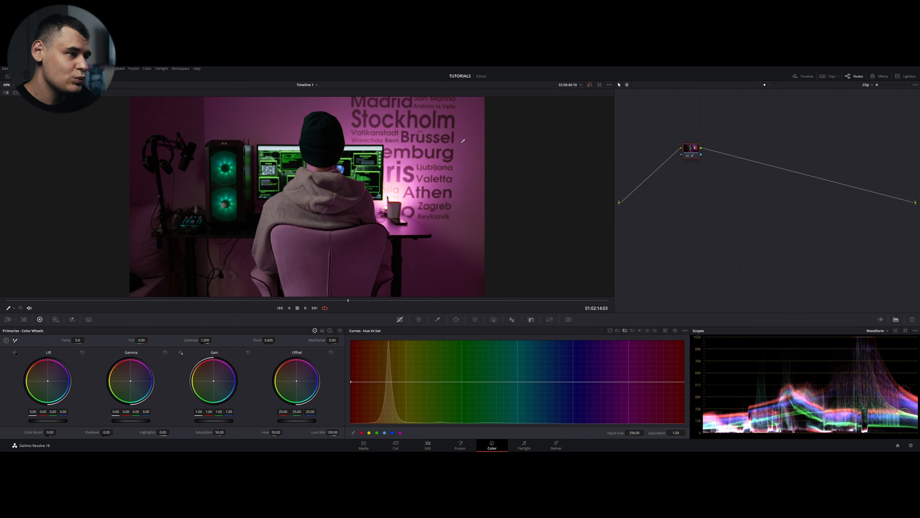
Sample the pink wall on Hue Vs Sat in the same node, try raising saturation to 1.56, and remove the point
click(464, 149)
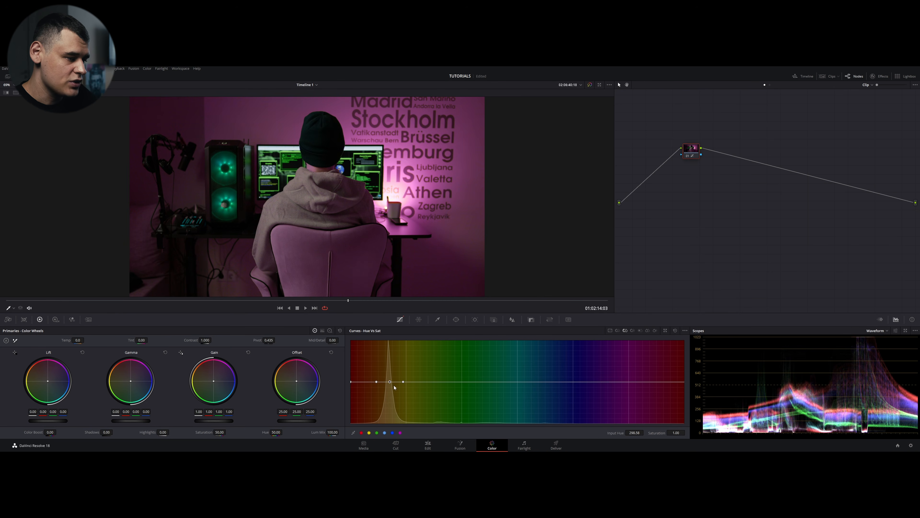
drag(390, 384, 389, 360)
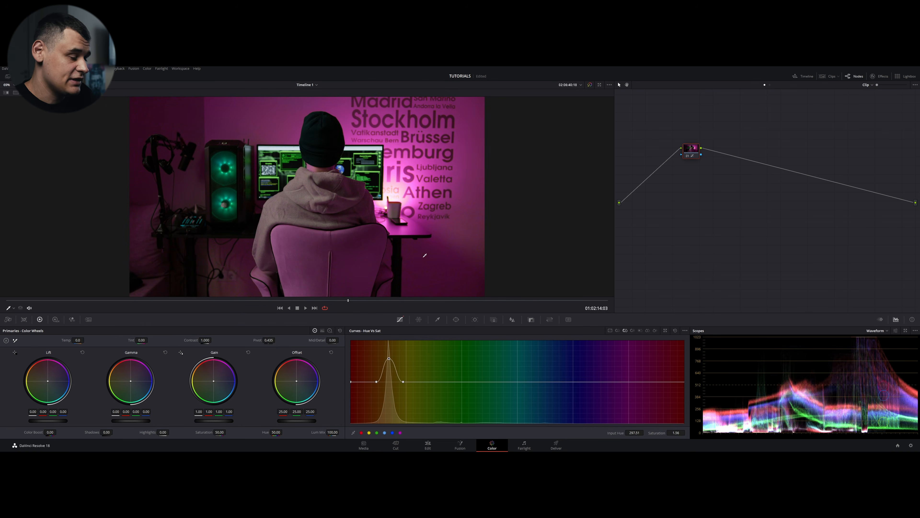
right_click(390, 359)
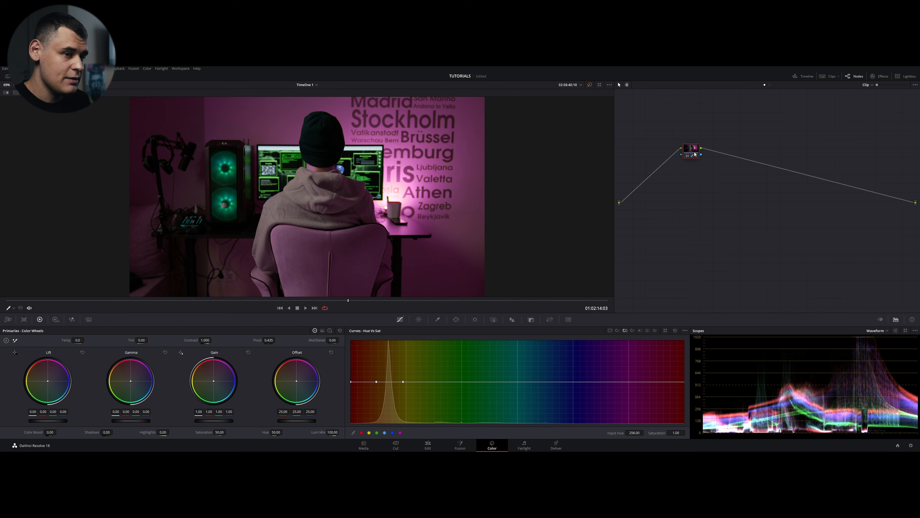
Add a serial node, try raising the sampled pink's saturation to about 1.22 on its Hue Vs Sat curve, and remove the point
key(alt+s)
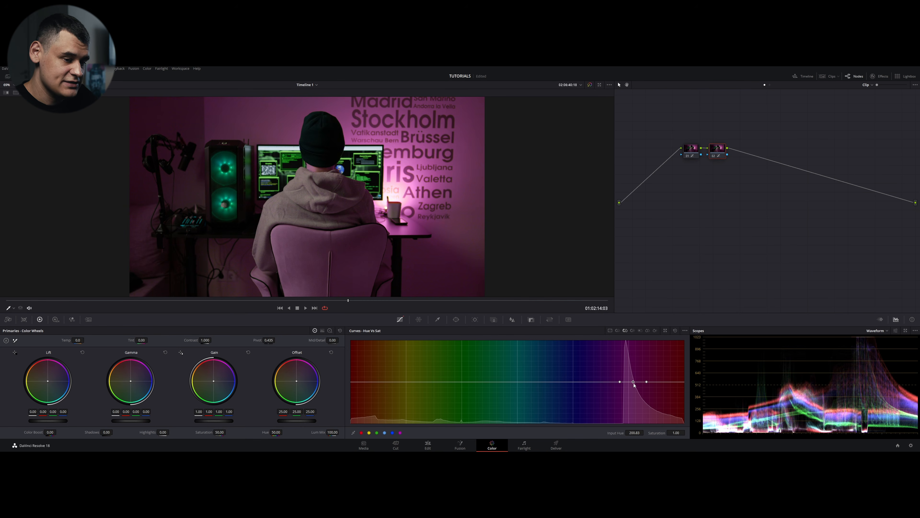
drag(634, 382, 632, 379)
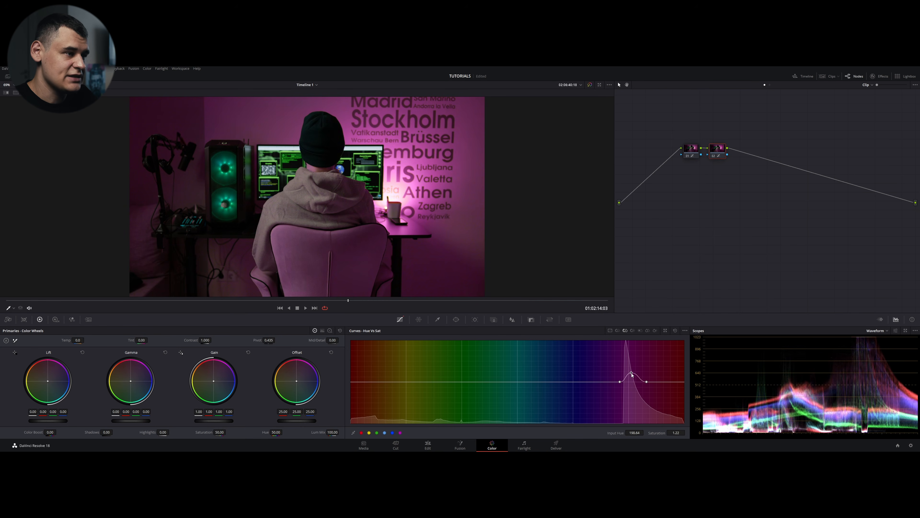
right_click(633, 378)
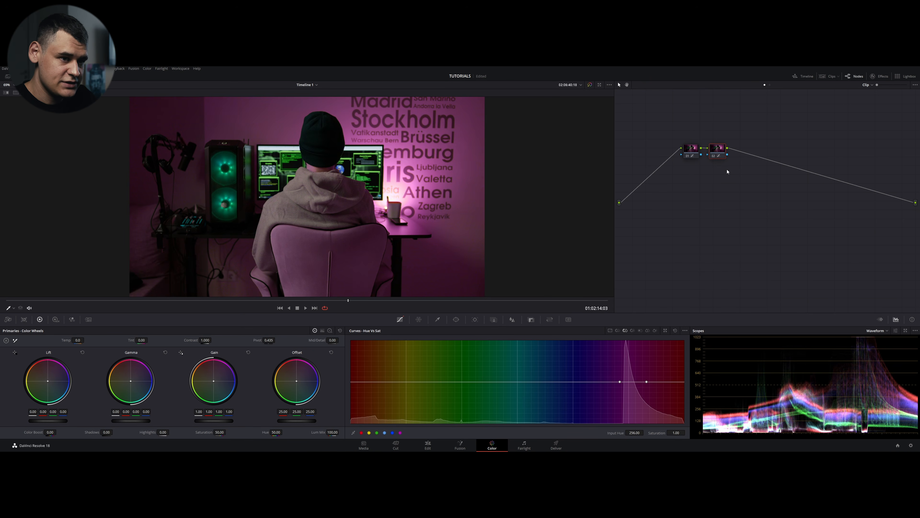
Delete the second node and reset the first node's grade
key(Delete)
right_click(692, 150)
click(701, 153)
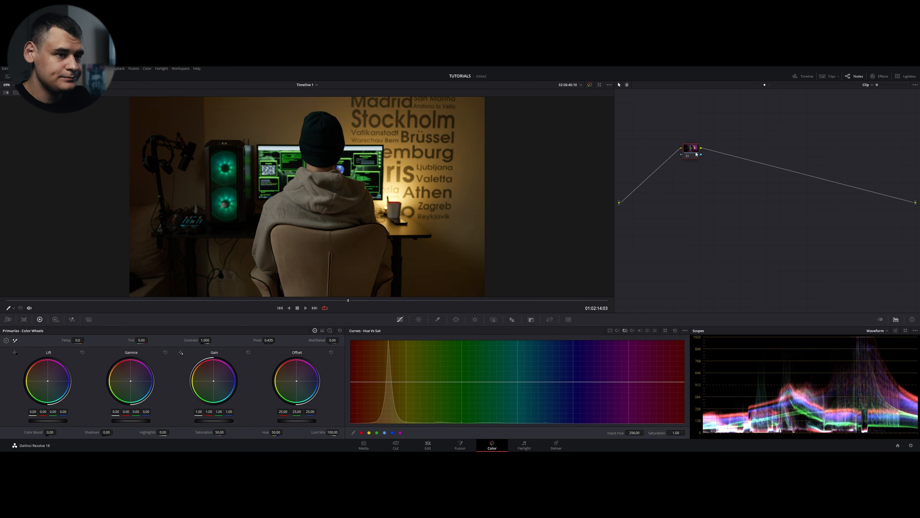
Add a point at the orange peak of the Hue Vs Lum curve, try lowering its luminance, and remove the point
click(632, 330)
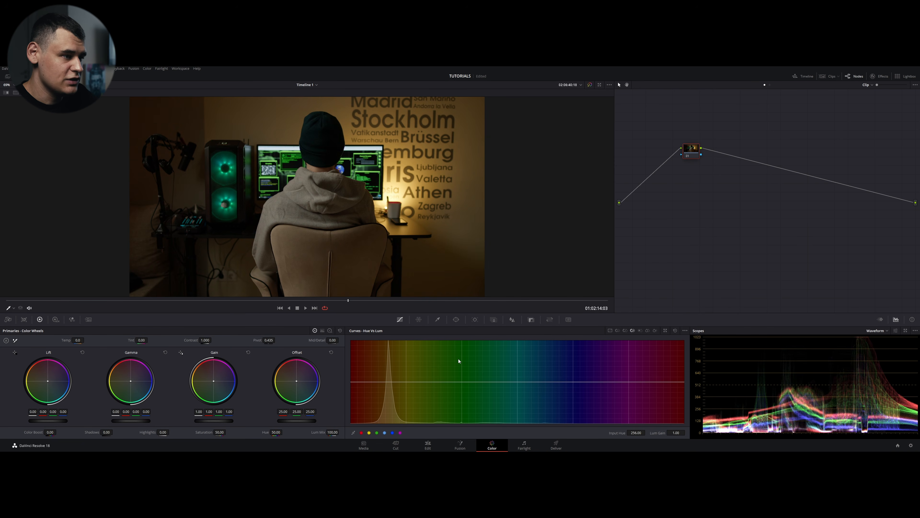
click(389, 382)
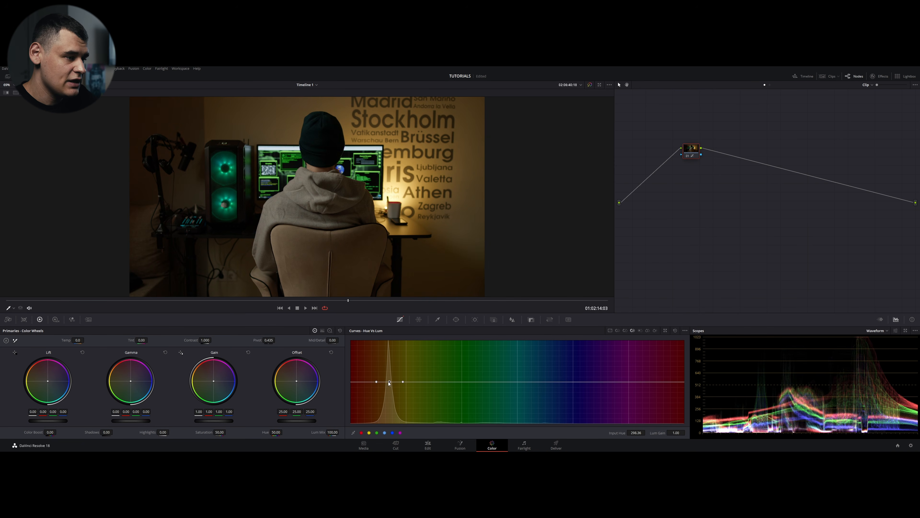
mouse_move(389, 383)
mouse_down()
mouse_move(387, 360)
mouse_move(389, 417)
mouse_move(387, 357)
mouse_move(387, 417)
mouse_move(385, 373)
mouse_move(381, 396)
mouse_up()
right_click(381, 396)
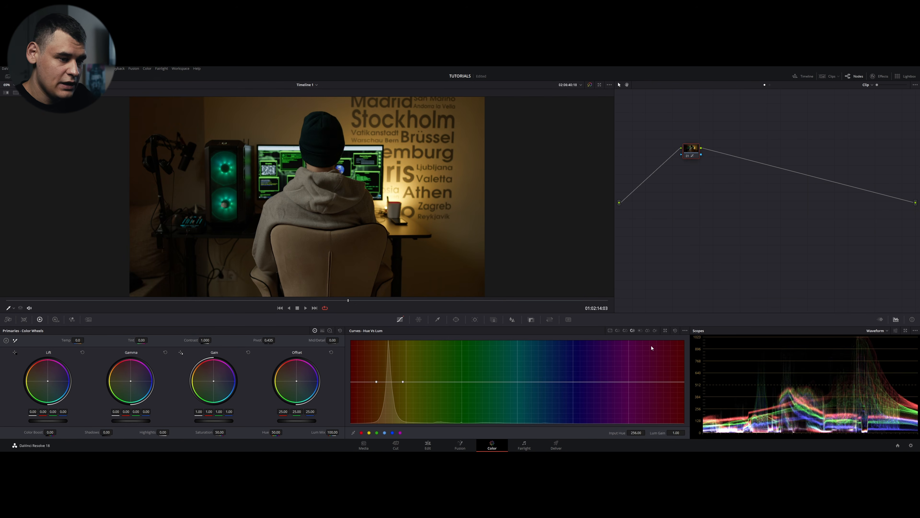
Show the Lum Vs Sat curve and add its highlight control points
click(640, 330)
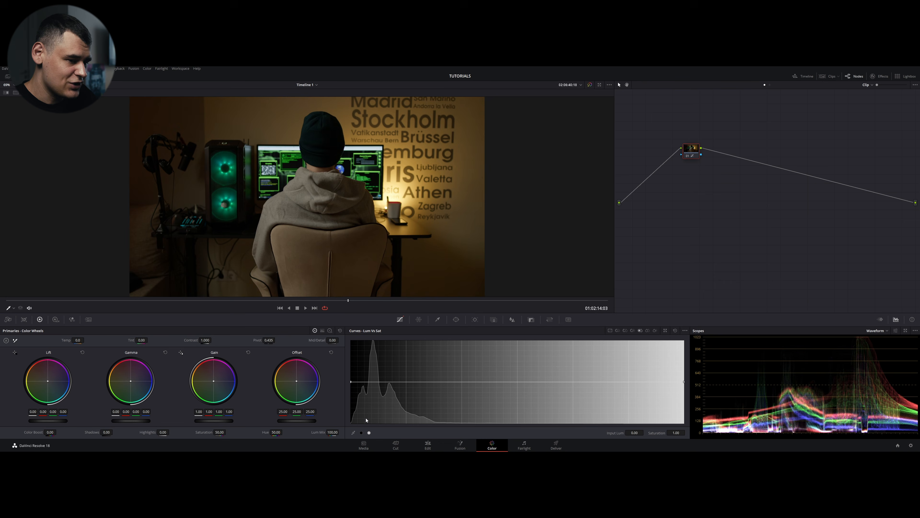
click(370, 433)
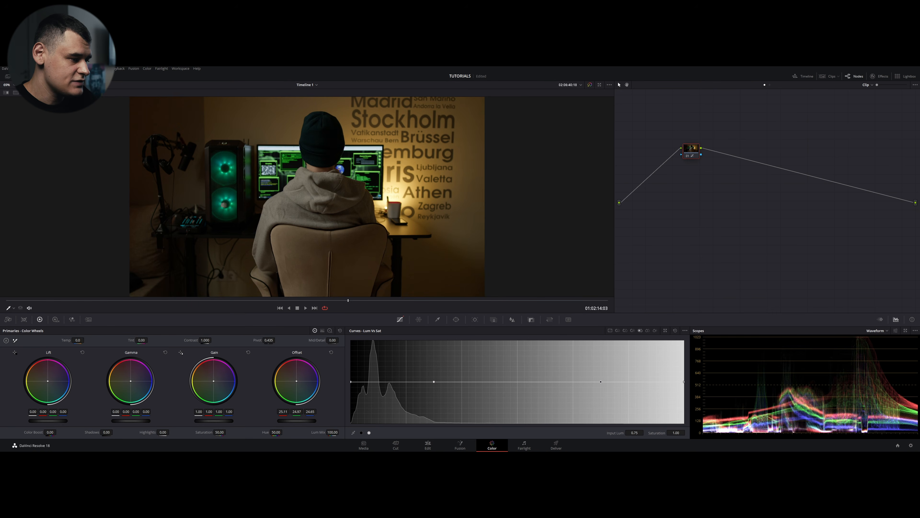
Shift the Offset color balance toward orange and set the overall saturation to 100
mouse_move(305, 396)
mouse_down()
mouse_move(301, 390)
mouse_move(306, 396)
mouse_up()
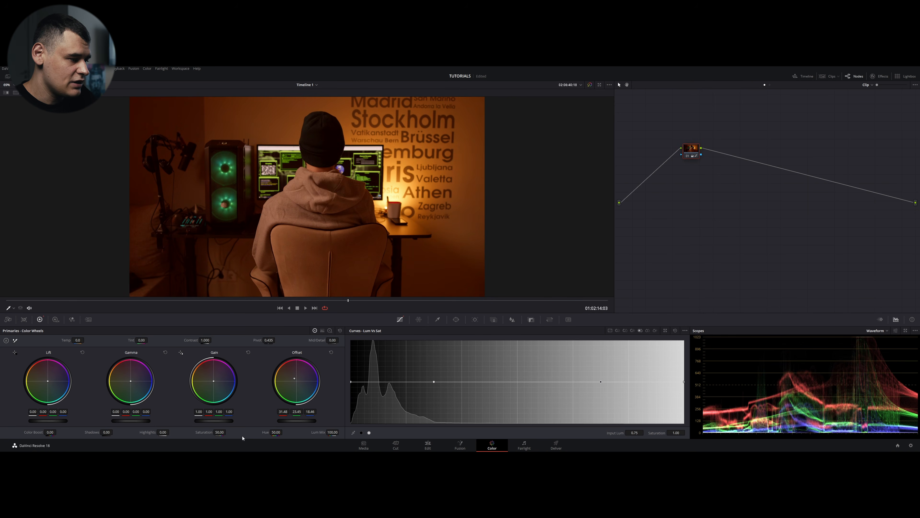
drag(227, 432, 261, 432)
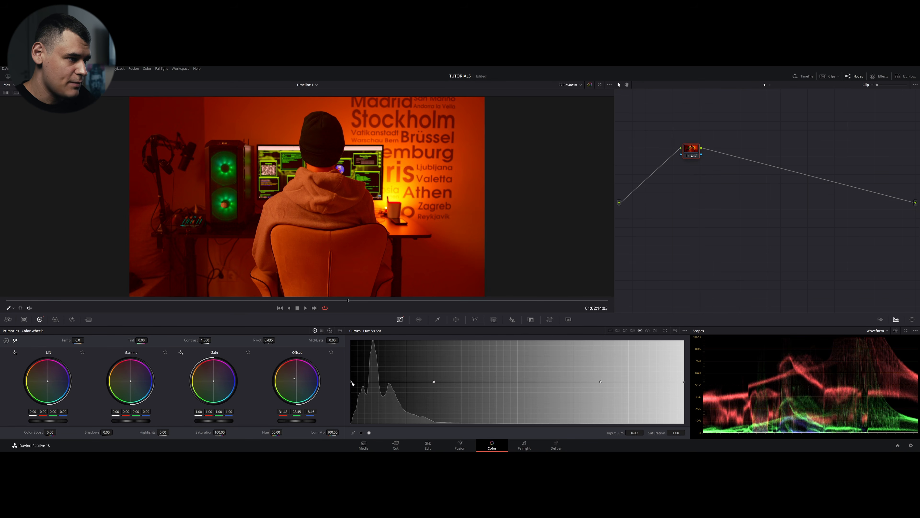
Lower the black endpoint of the Lum Vs Sat curve to saturation 0.00 and add an adjustable point in the shadows
drag(352, 381, 360, 434)
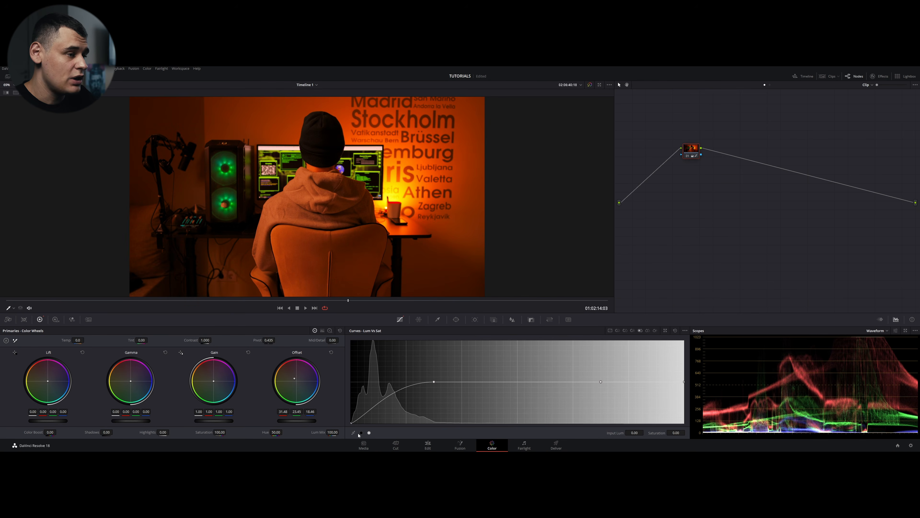
mouse_move(359, 435)
mouse_down()
mouse_move(355, 400)
mouse_move(360, 428)
mouse_up()
drag(396, 392, 394, 406)
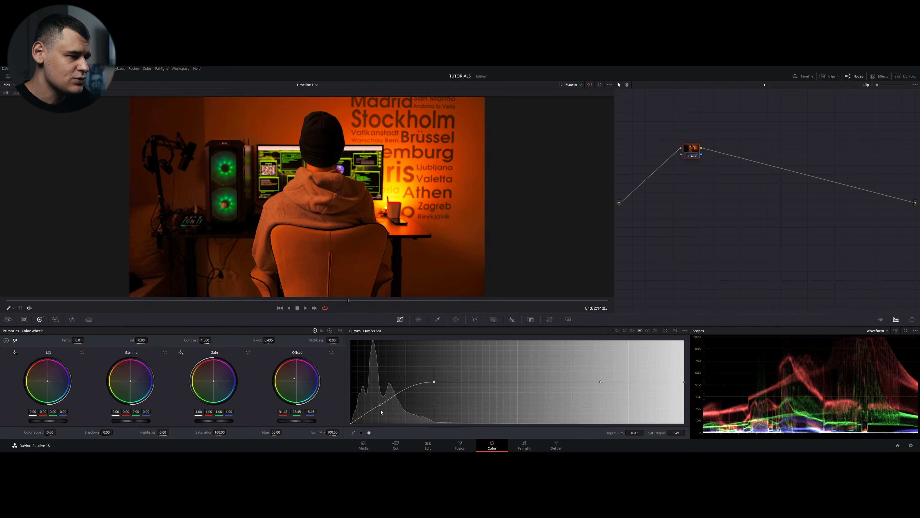
Remove the adjustable shadow point from the Lum Vs Sat curve and lower the white endpoint to saturation 0.00
right_click(394, 407)
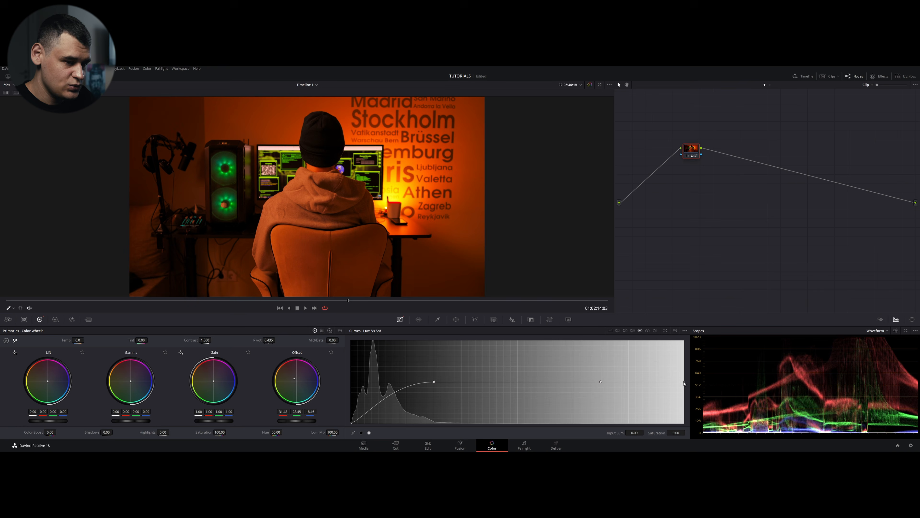
drag(684, 419, 690, 426)
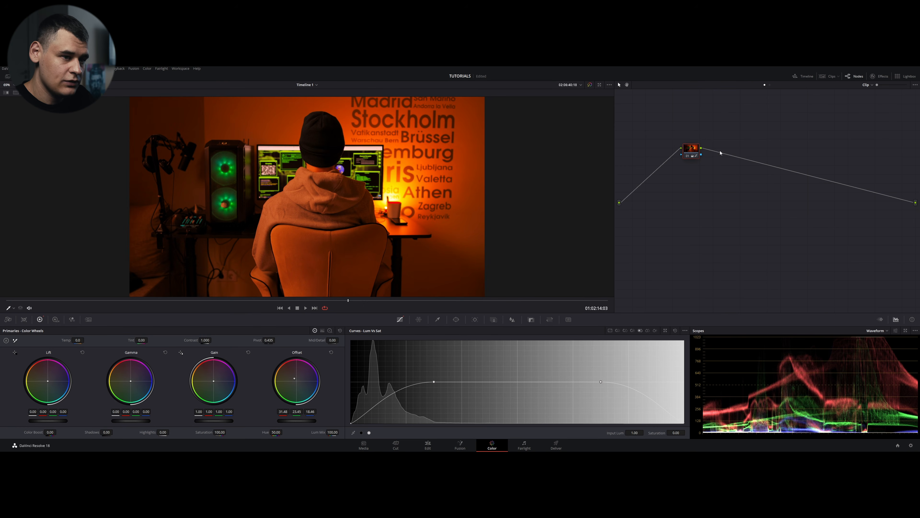
Reset the node's grade, and on the Sat Vs Sat curve raise the low-saturation endpoint to 1.34 and lower the high-saturation endpoint to 0.65
right_click(695, 155)
click(712, 159)
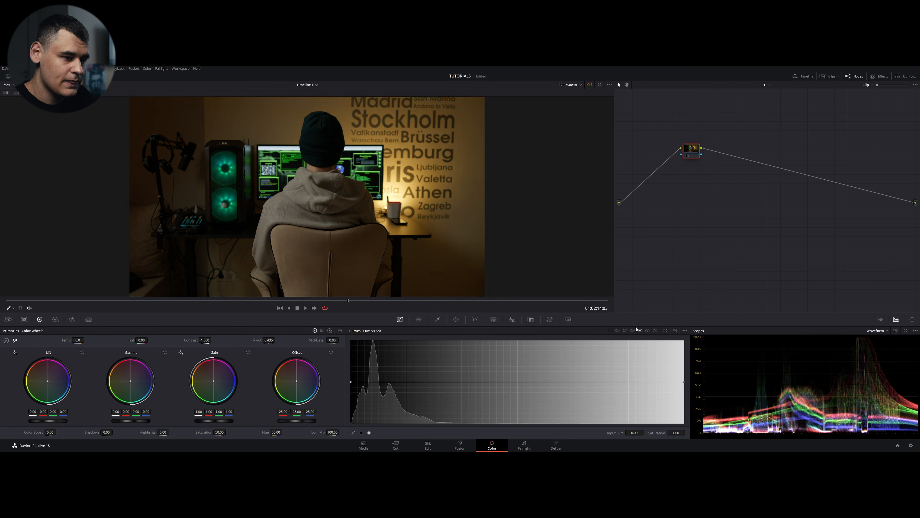
click(647, 331)
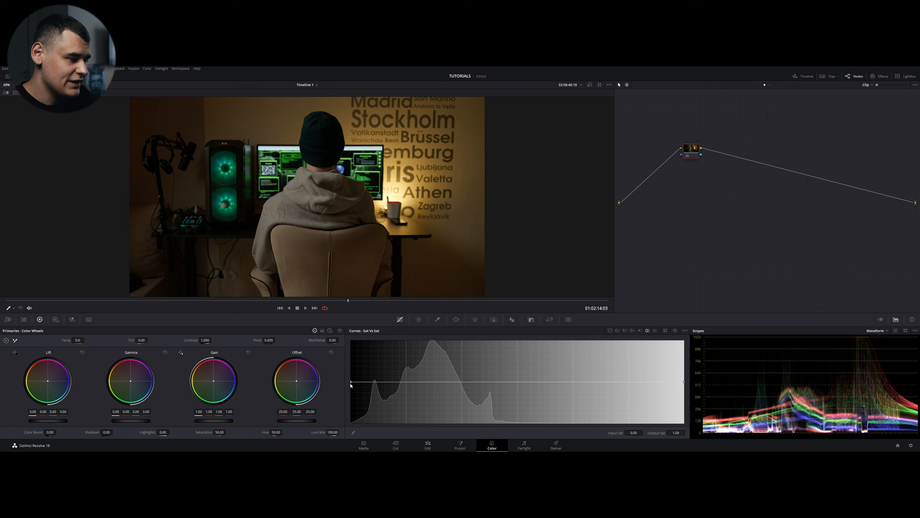
drag(351, 383, 351, 367)
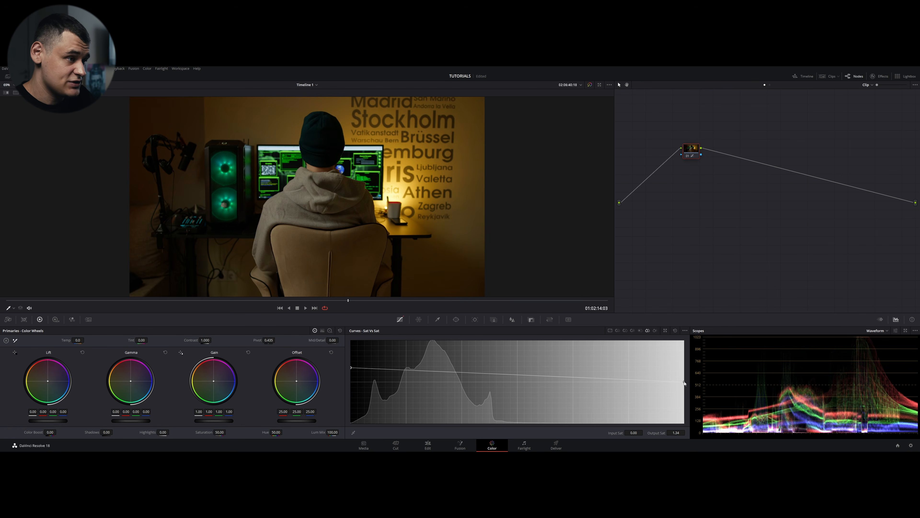
drag(684, 382, 676, 399)
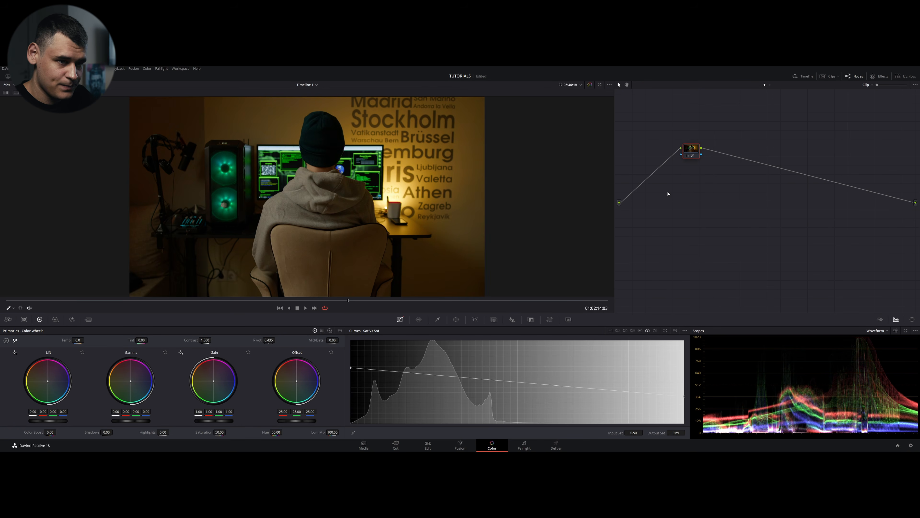
Clear the Sat Vs Sat adjustments by resetting the node's grade, and show the Sat Vs Lum curve
right_click(691, 151)
click(695, 156)
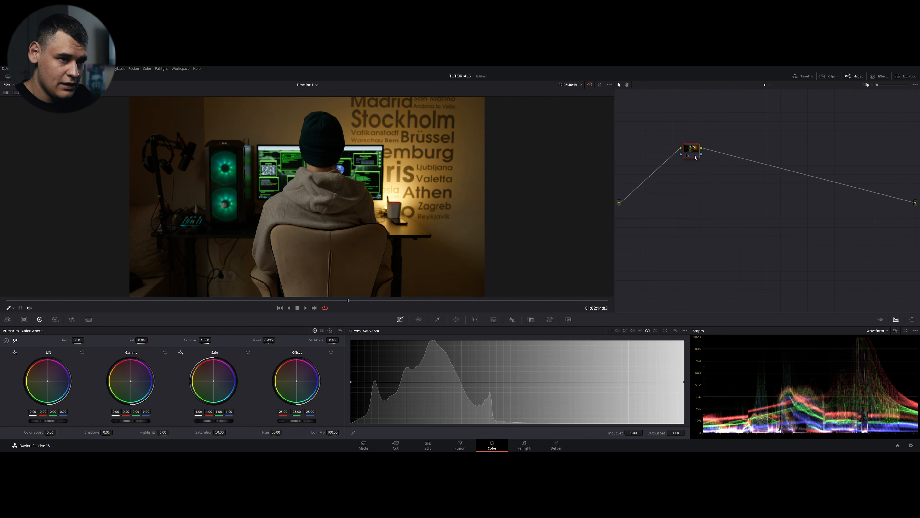
click(656, 331)
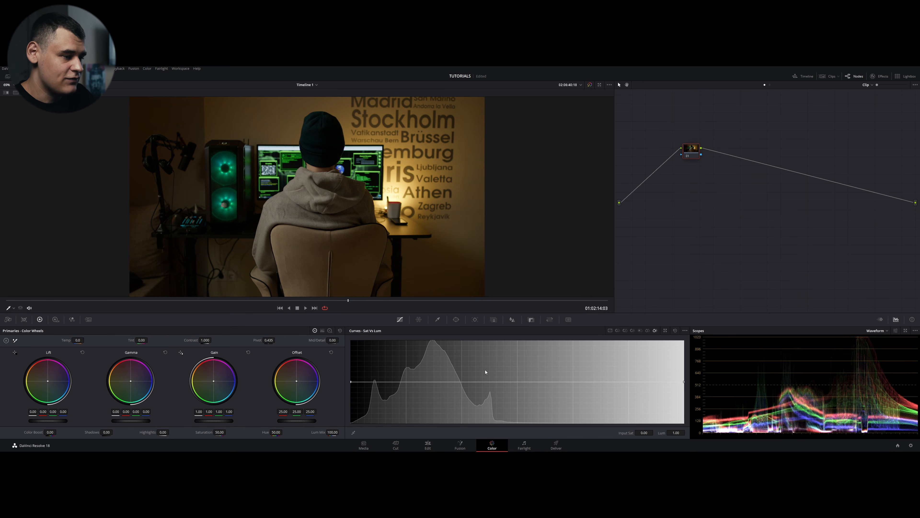
click(639, 332)
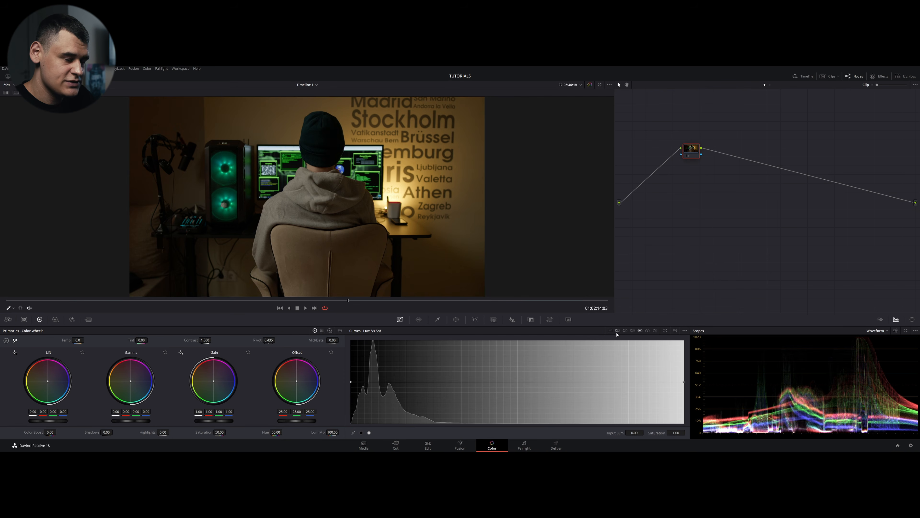
click(655, 331)
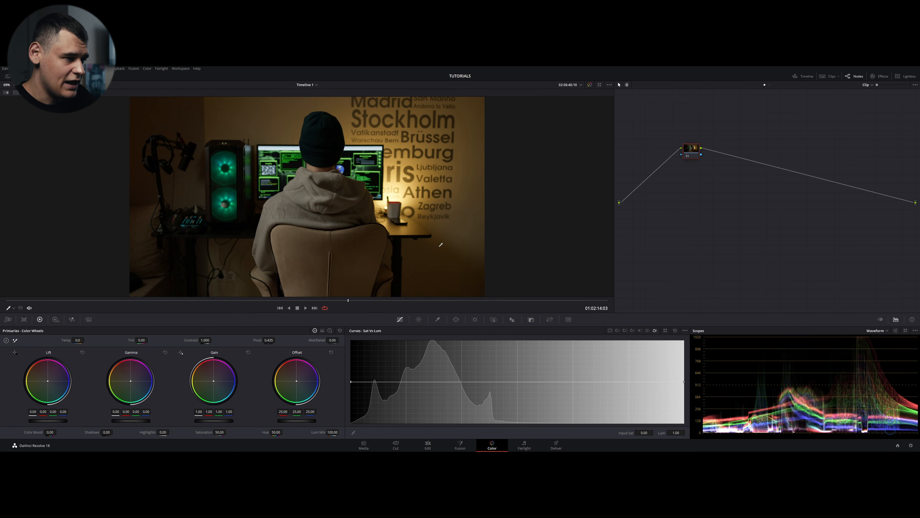
Try raising the luminance of the low-saturation areas on the Sat Vs Lum curve and undo the adjustment
drag(370, 385, 370, 367)
key(ctrl+z)
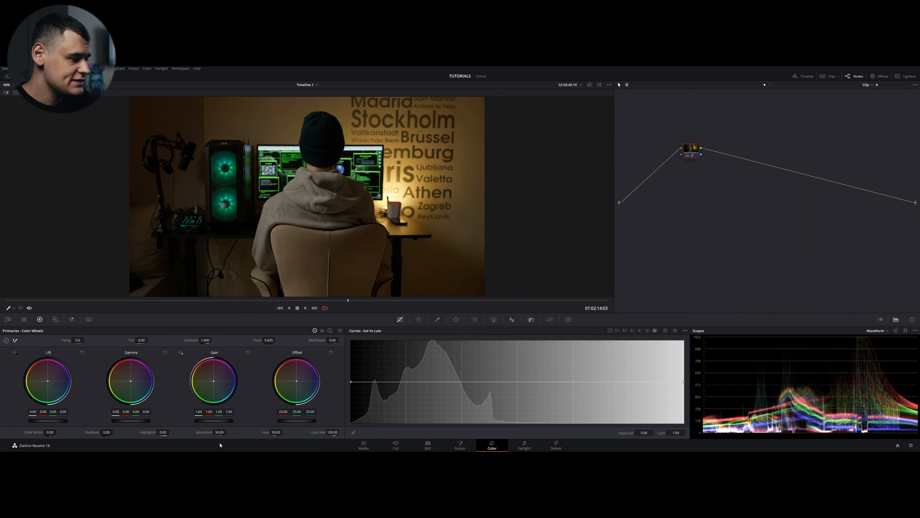
Set the overall saturation to 74.80 and raise a point near the low-saturation end of the Sat Vs Lum curve
drag(227, 432, 257, 432)
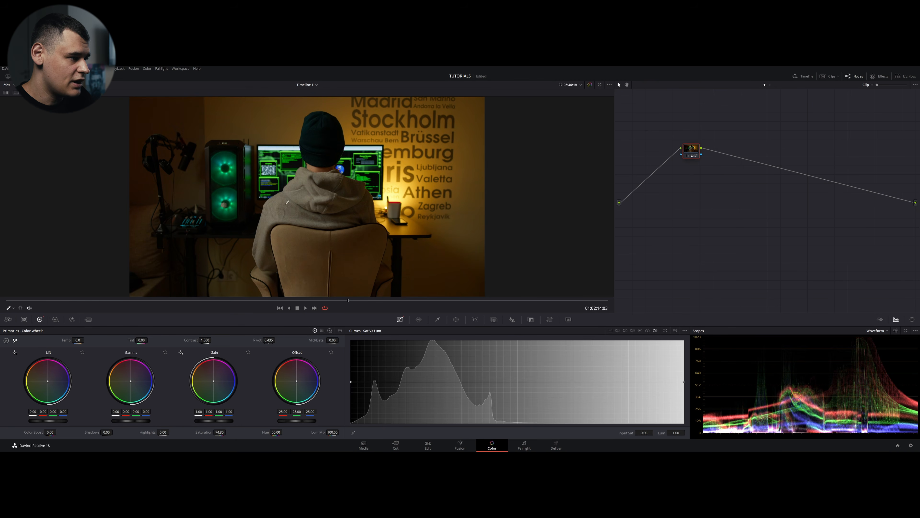
click(364, 381)
drag(364, 382, 415, 387)
click(412, 382)
right_click(415, 386)
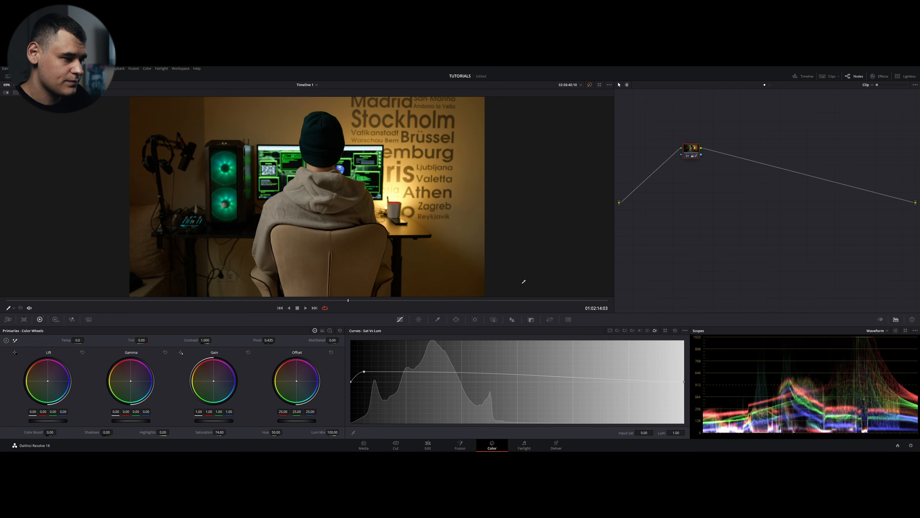
Reset the node's grade and link the Soft Clip channels of the custom curves
right_click(690, 155)
click(706, 165)
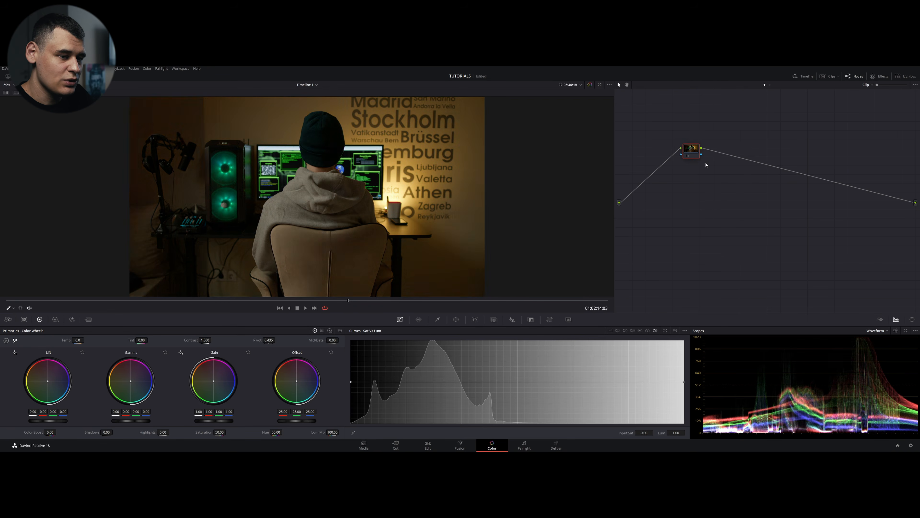
click(610, 330)
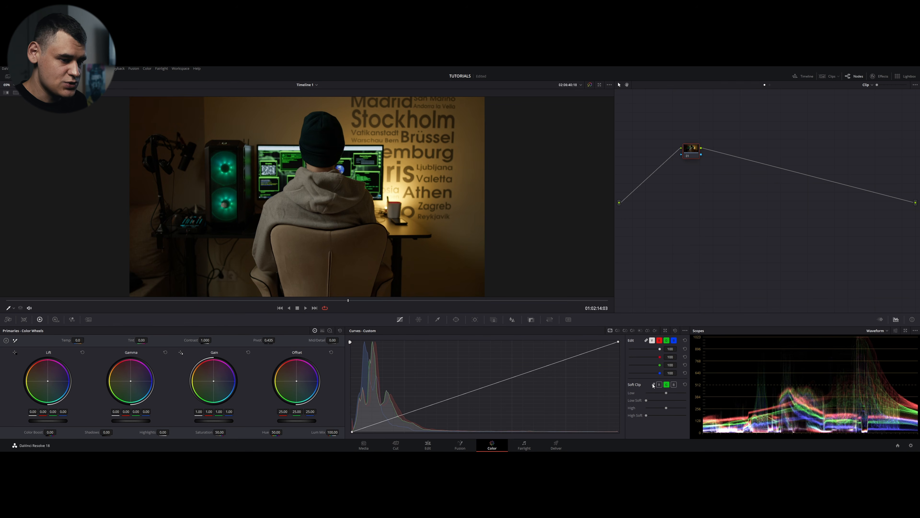
click(654, 385)
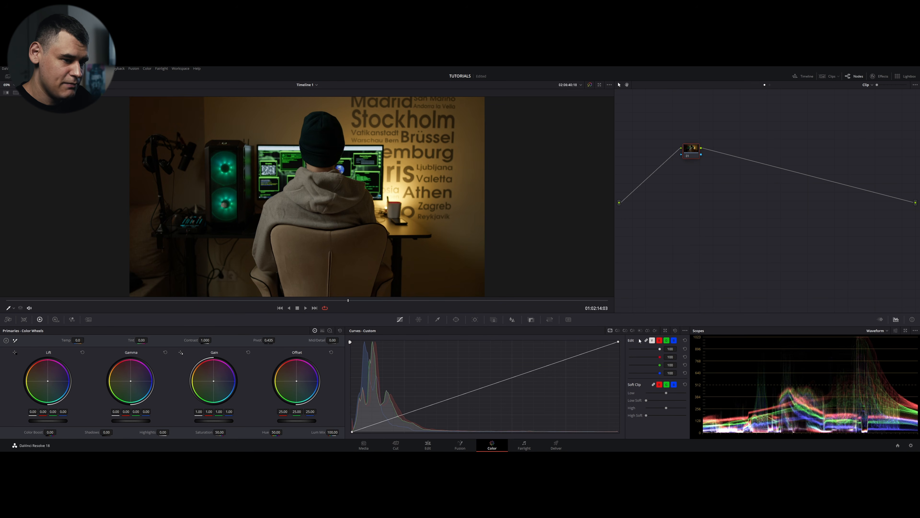
Review the Hue Vs Sat, Hue Vs Hue and custom curves, and open the Color Warper
click(625, 330)
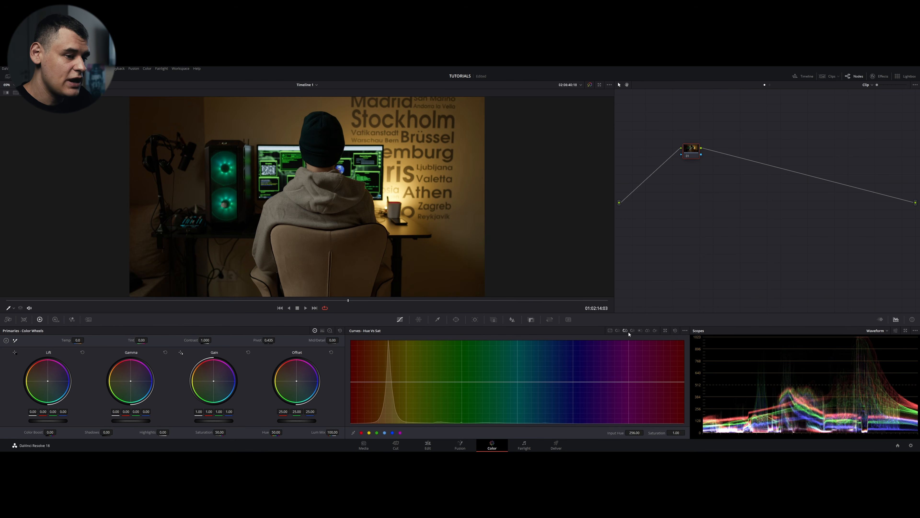
click(618, 331)
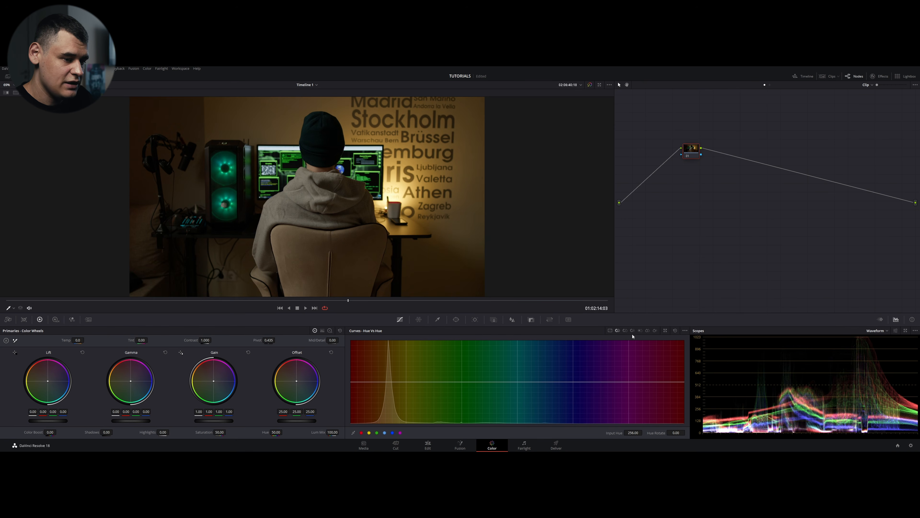
click(610, 331)
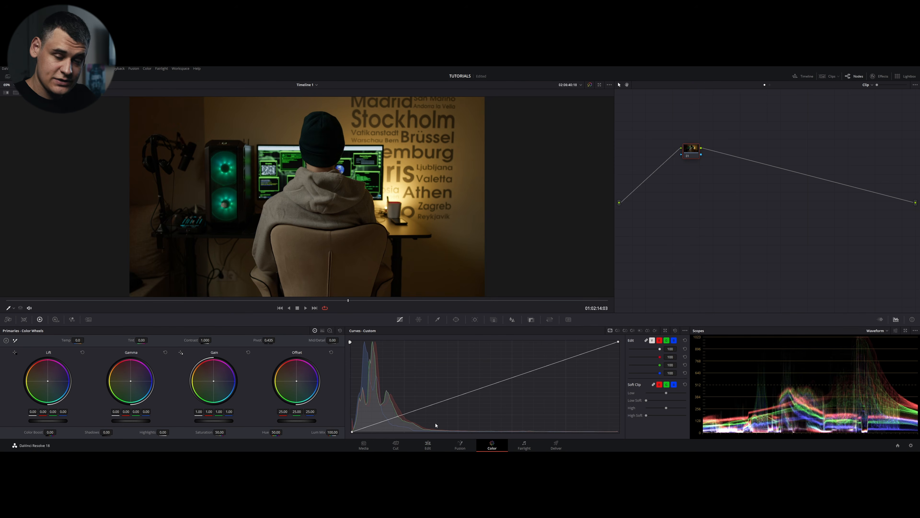
click(419, 319)
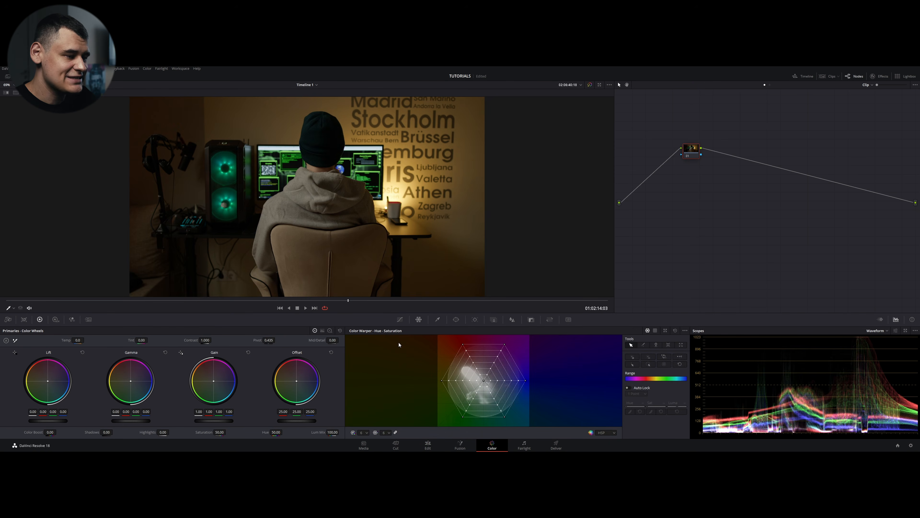